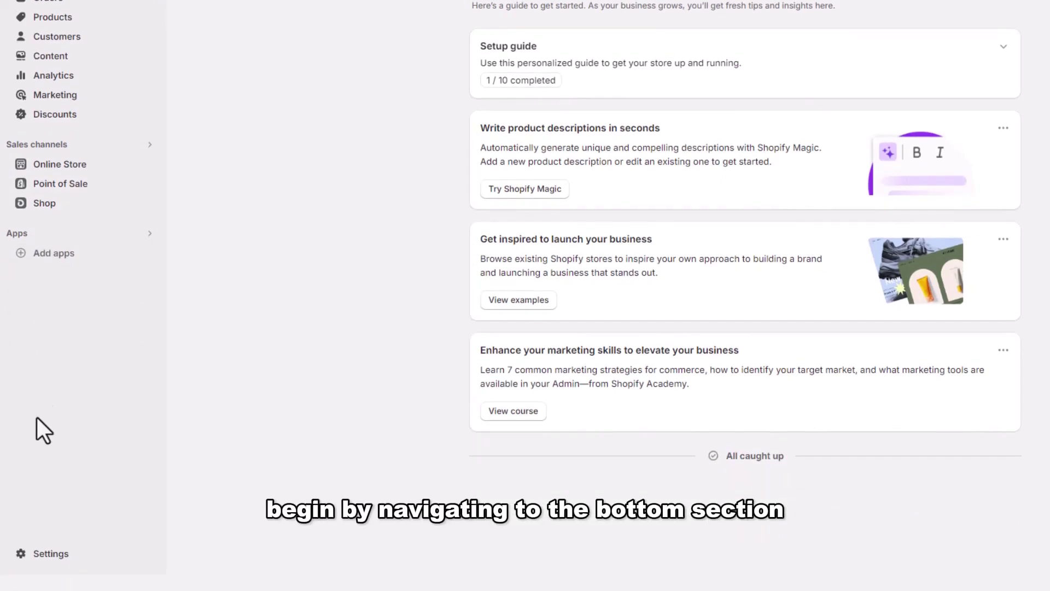
# Open the store's Settings page from the bottom of the left sidebar
pyautogui.click(41, 555)
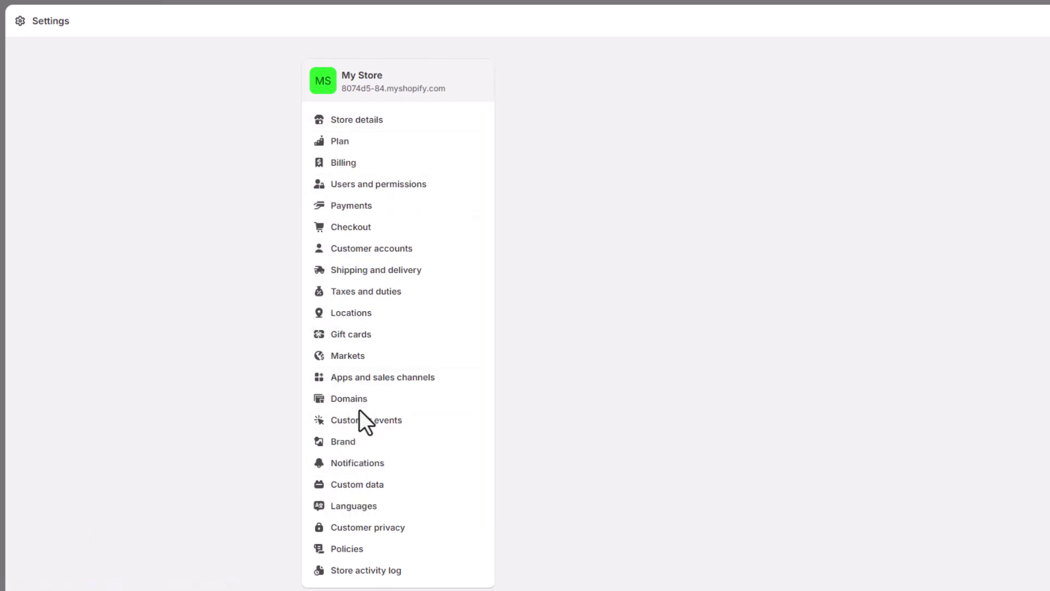
# Open Shipping and delivery and highlight the Shipping heading and its description
pyautogui.click(362, 272)
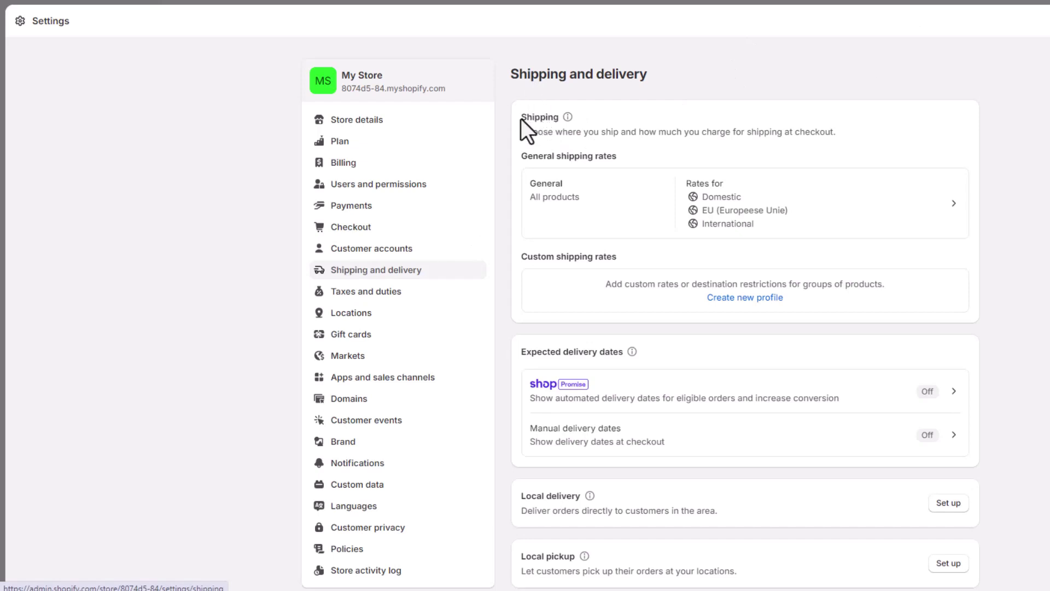
pyautogui.moveTo(520, 117); pyautogui.dragTo(559, 117)
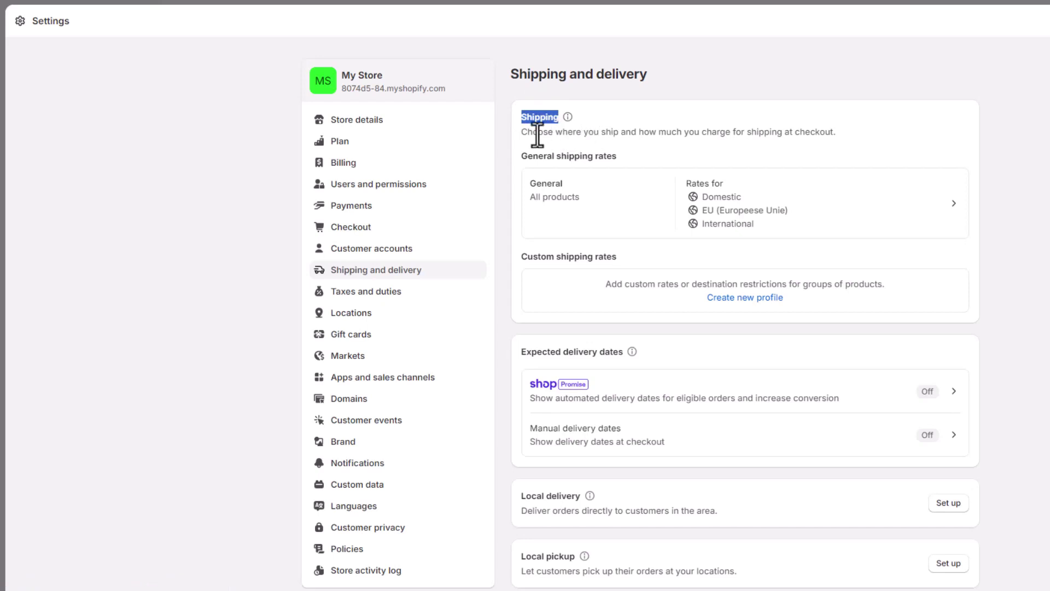
pyautogui.click(515, 137)
pyautogui.moveTo(521, 133); pyautogui.dragTo(614, 134)
pyautogui.moveTo(766, 138); pyautogui.dragTo(832, 133)
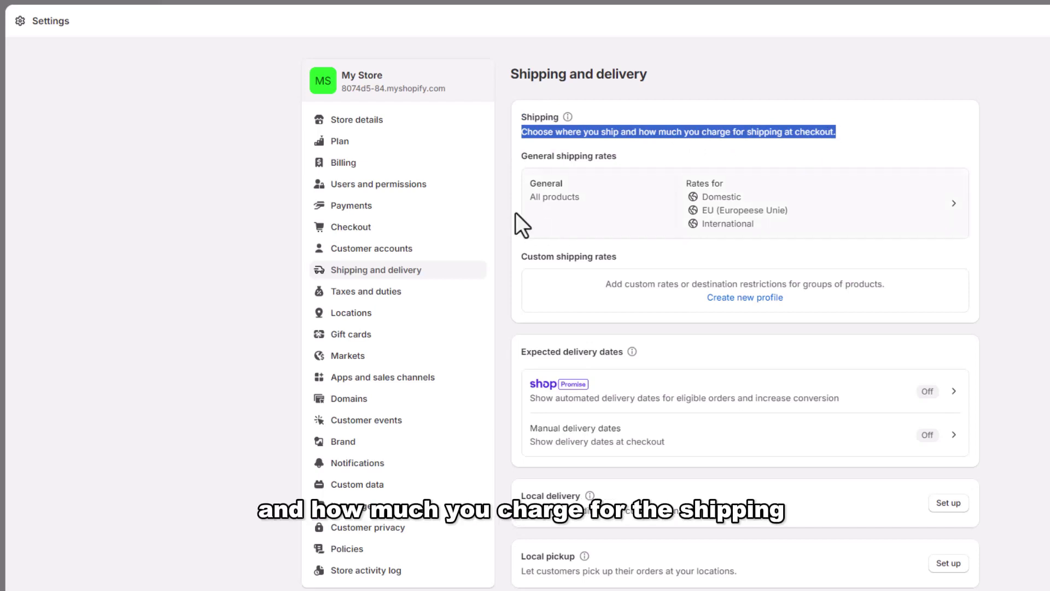
pyautogui.click(511, 198)
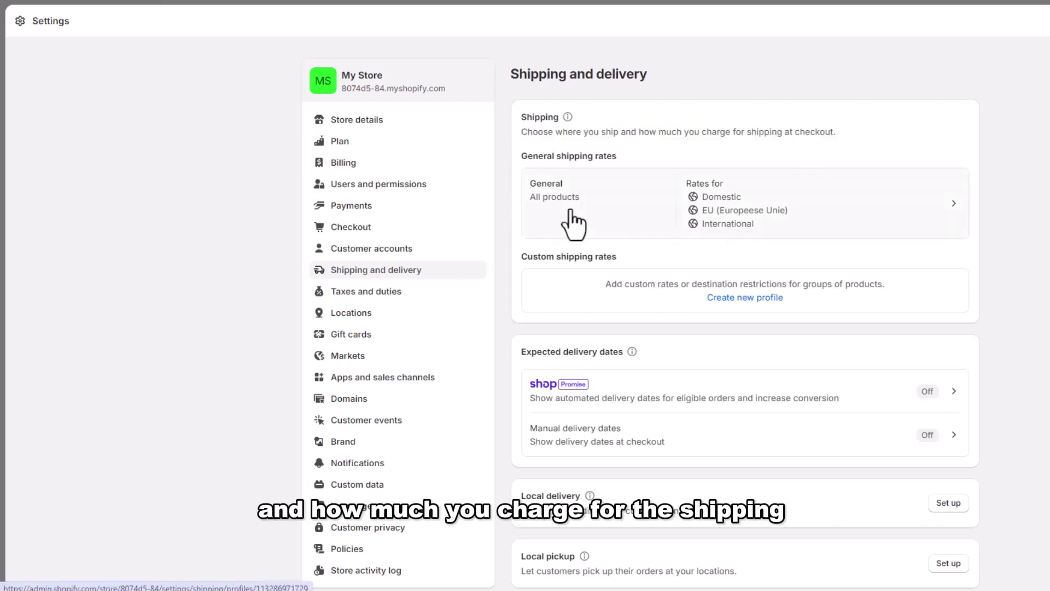
# Open the General profile and review Shipping origins, Shipping zones and the Domestic zone's markets
pyautogui.click(570, 210)
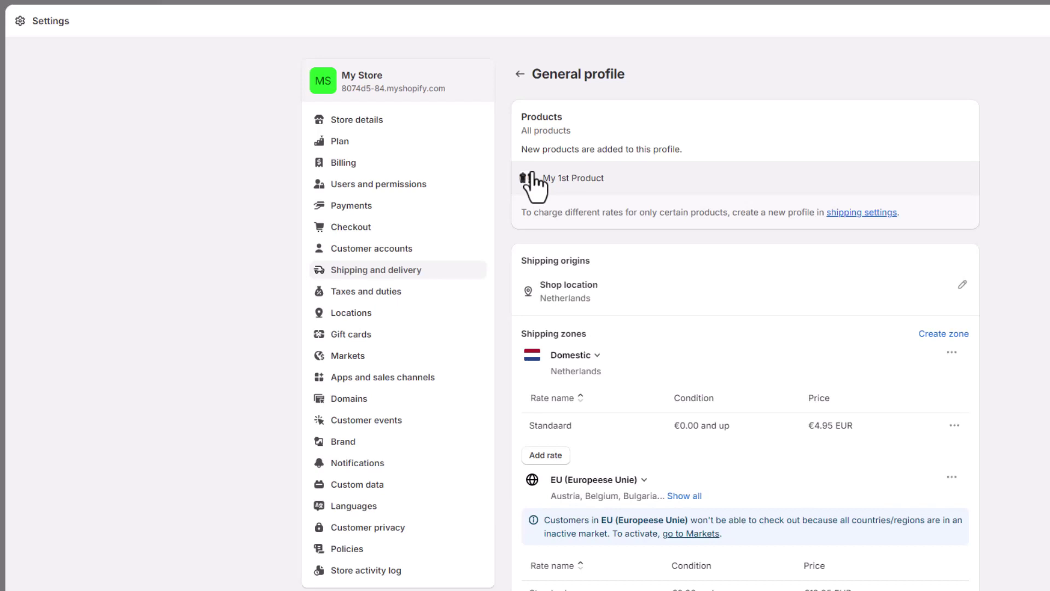
pyautogui.doubleClick(519, 260)
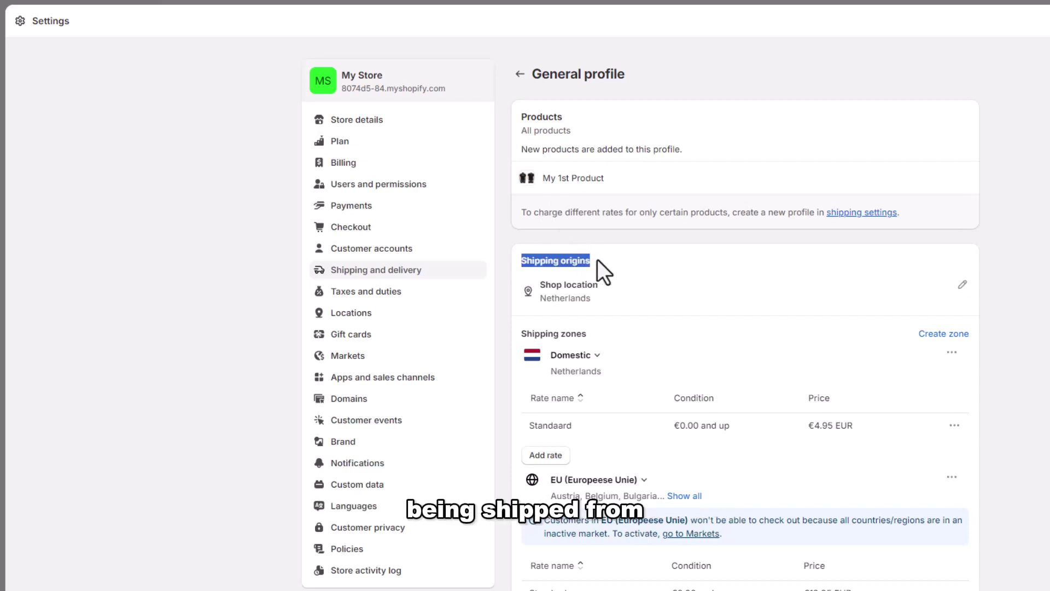
pyautogui.click(510, 278)
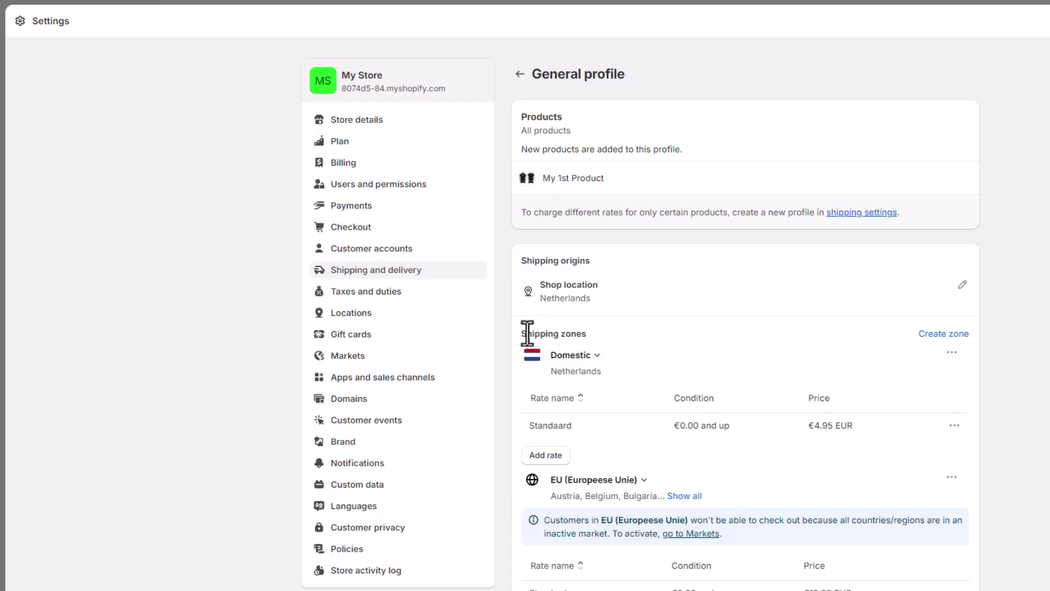
pyautogui.moveTo(521, 333); pyautogui.dragTo(588, 333)
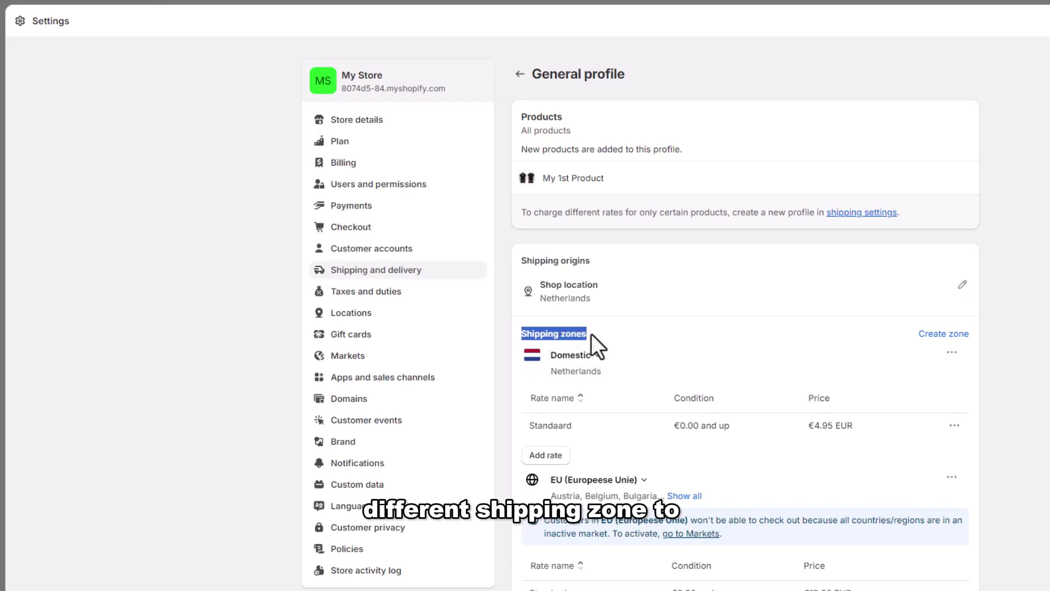
pyautogui.click(514, 331)
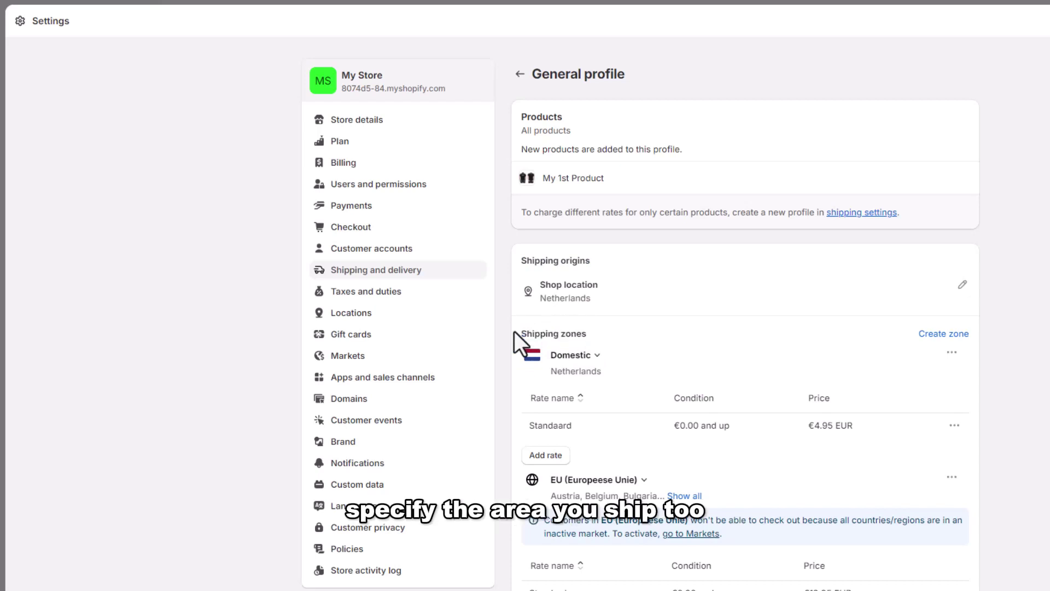
pyautogui.click(600, 358)
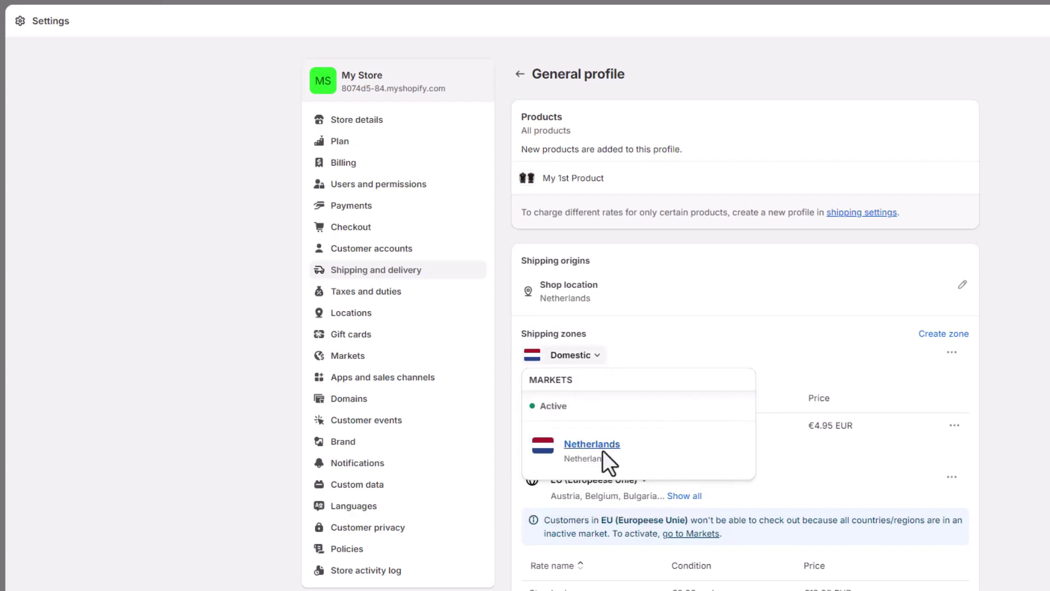
pyautogui.click(598, 357)
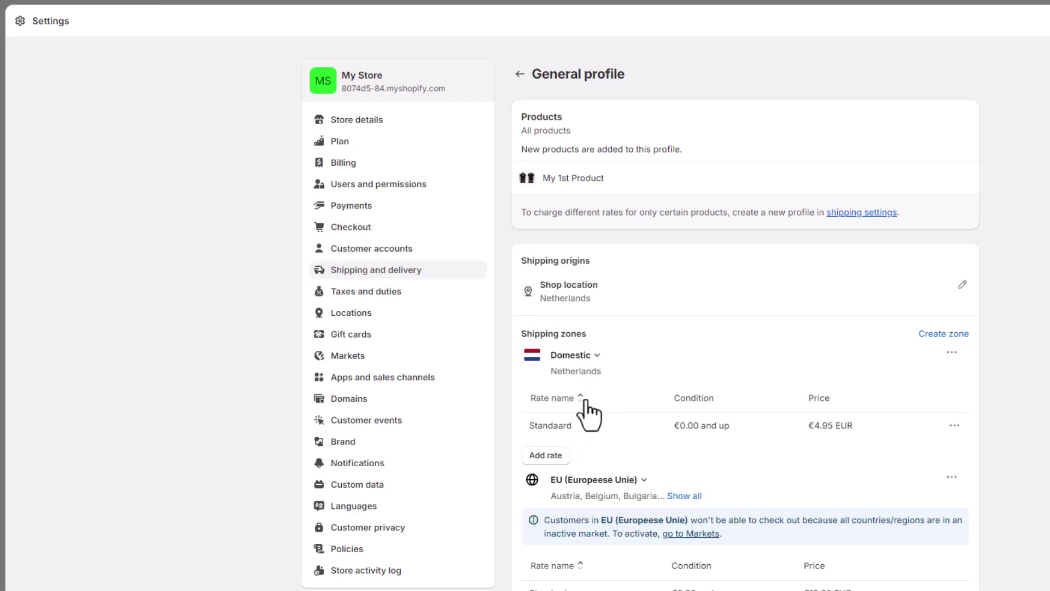
# Start a new shipping zone, browse its country list, then go to Markets to add countries
pyautogui.click(942, 335)
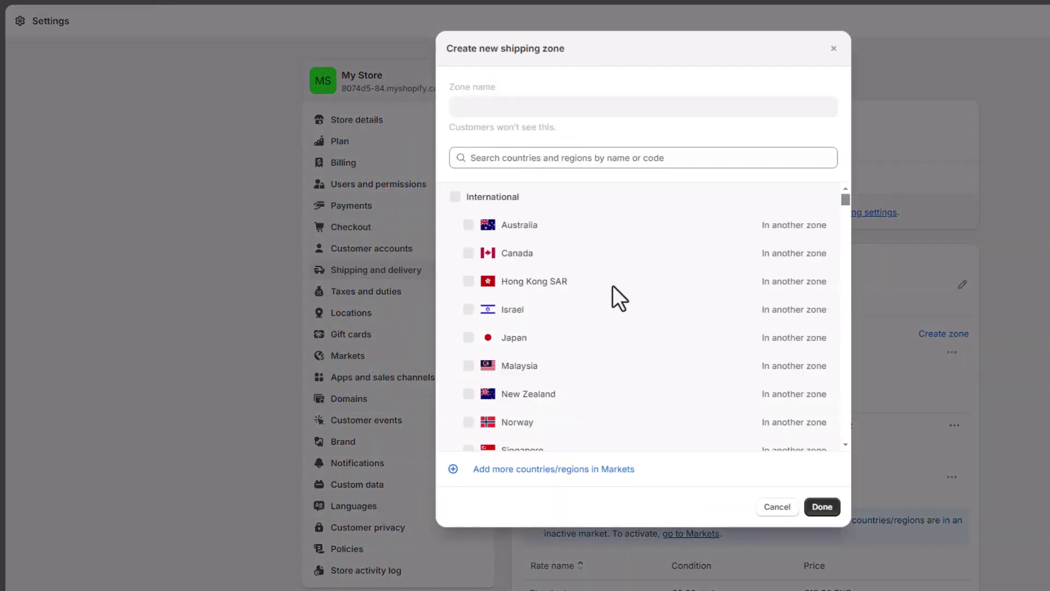
pyautogui.scroll(-8, 616, 298)
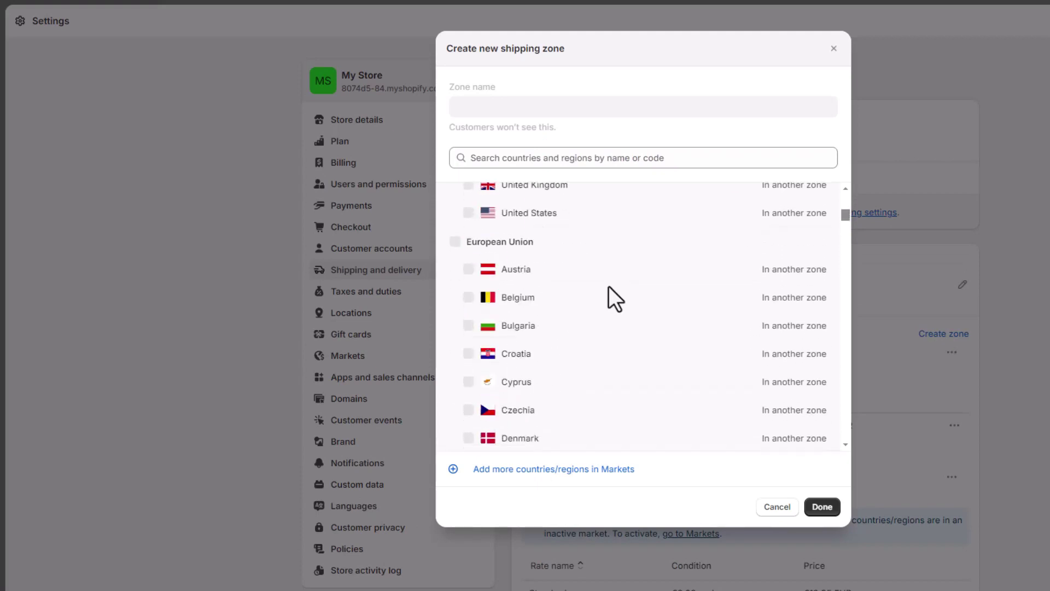
pyautogui.scroll(-1, 616, 298)
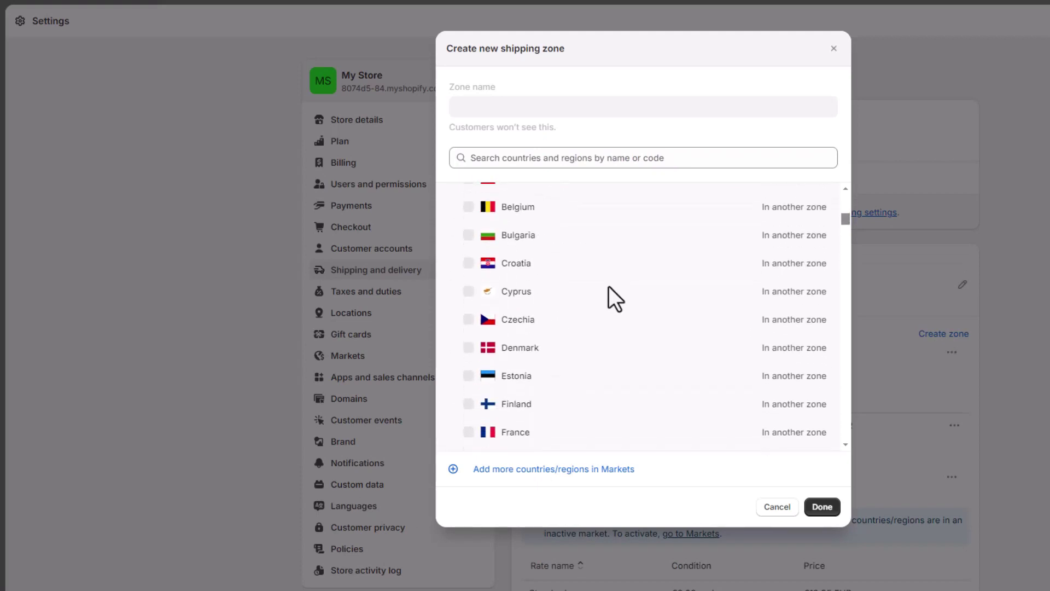
pyautogui.scroll(5, 609, 288)
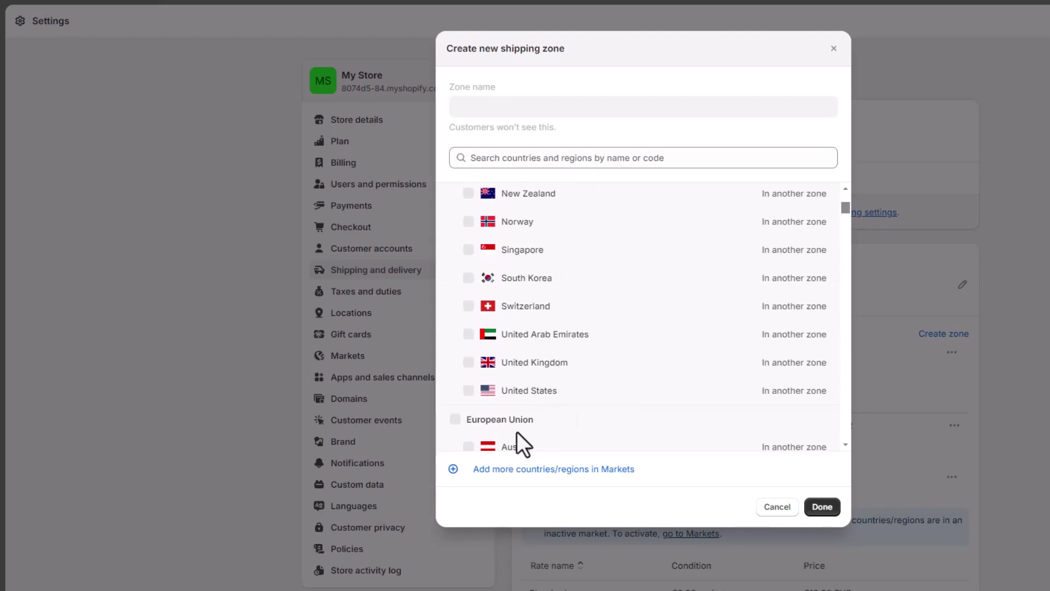
pyautogui.scroll(-5, 537, 413)
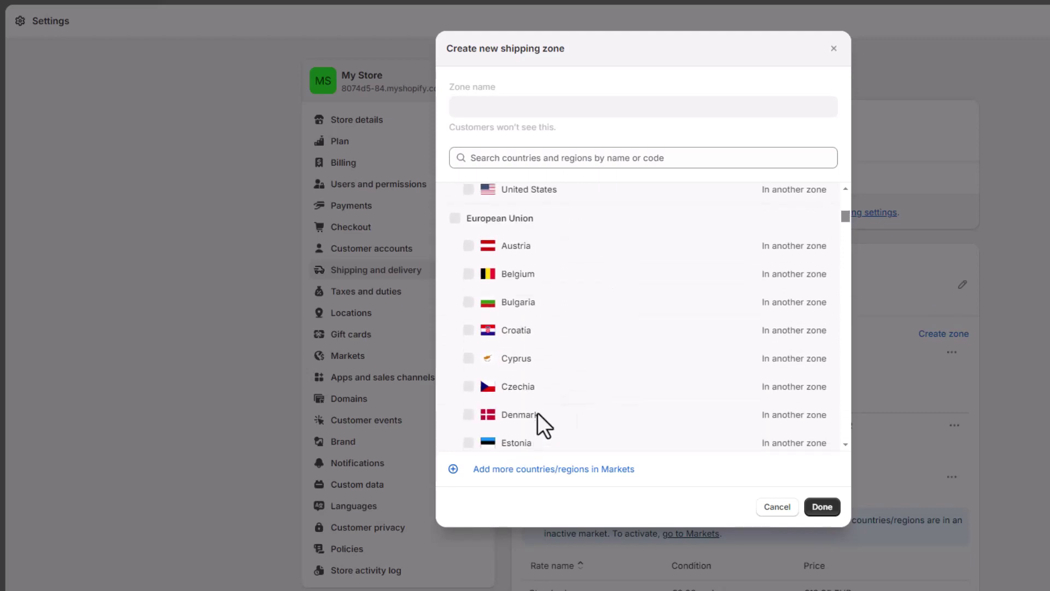
pyautogui.click(524, 470)
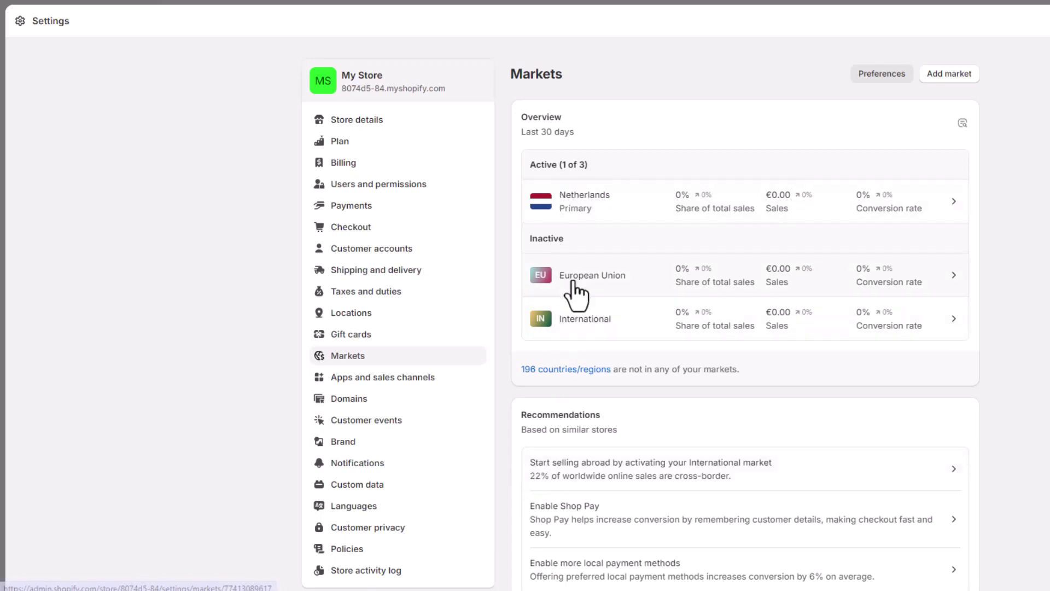
# Set the European Union market to Active, save it, and return to Markets
pyautogui.click(601, 279)
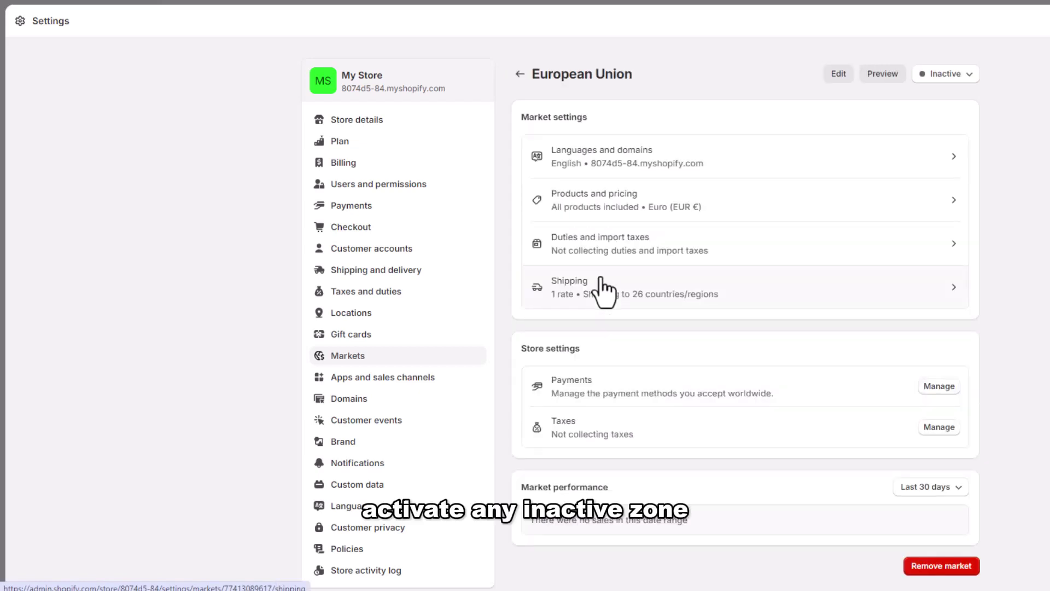
pyautogui.click(973, 81)
pyautogui.click(903, 103)
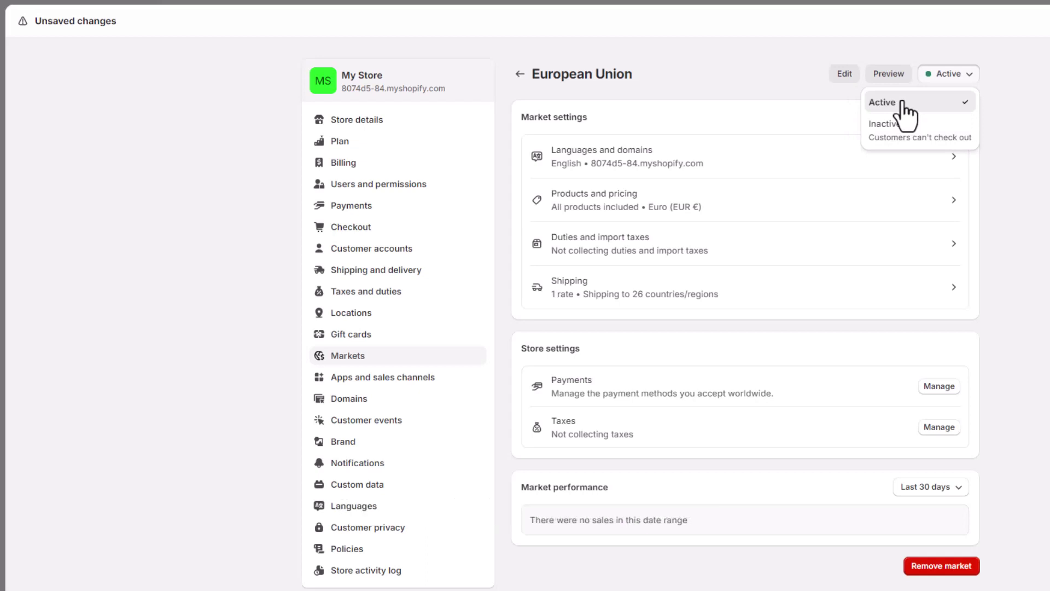
pyautogui.click(900, 125)
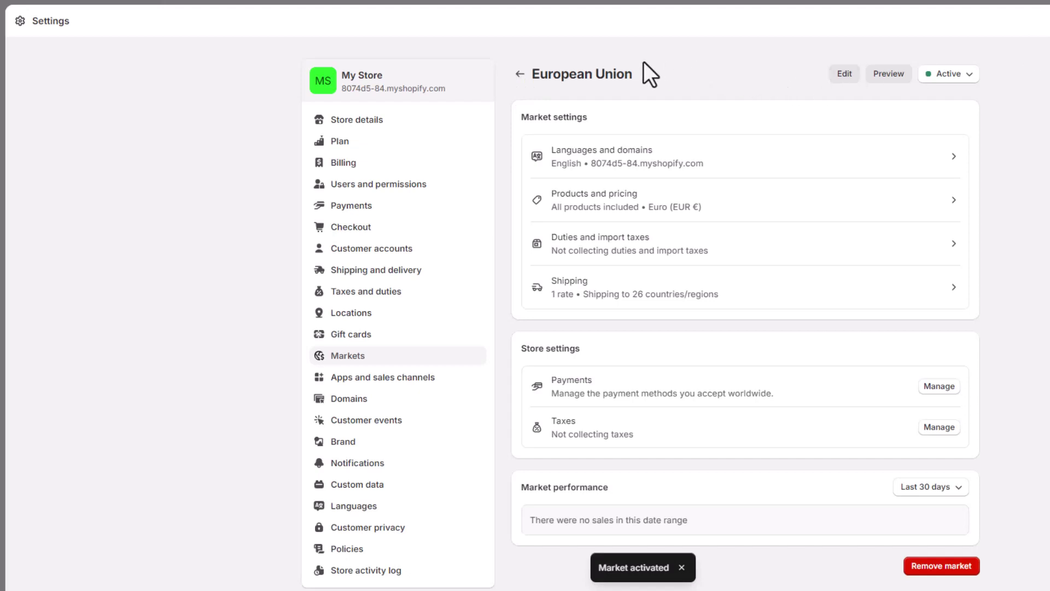
pyautogui.click(519, 74)
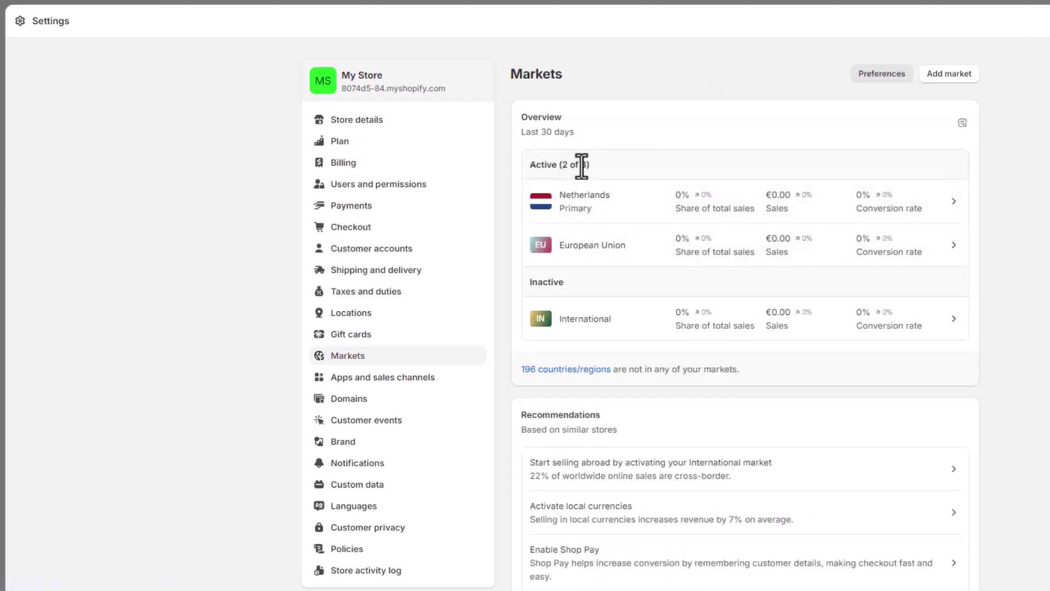
# Set the International market's status to Active
pyautogui.click(610, 321)
pyautogui.click(958, 76)
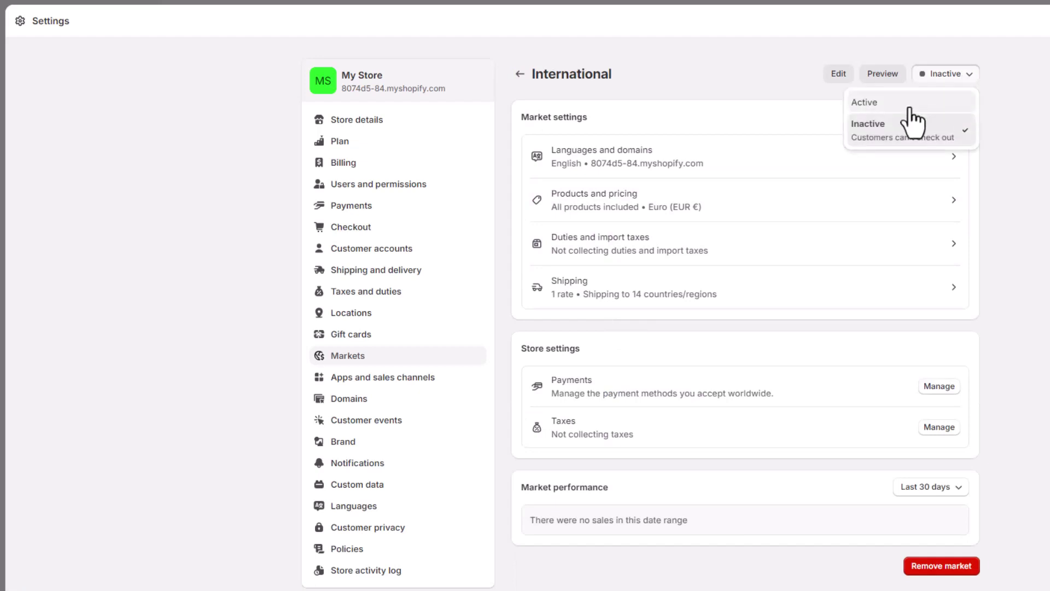
pyautogui.click(910, 104)
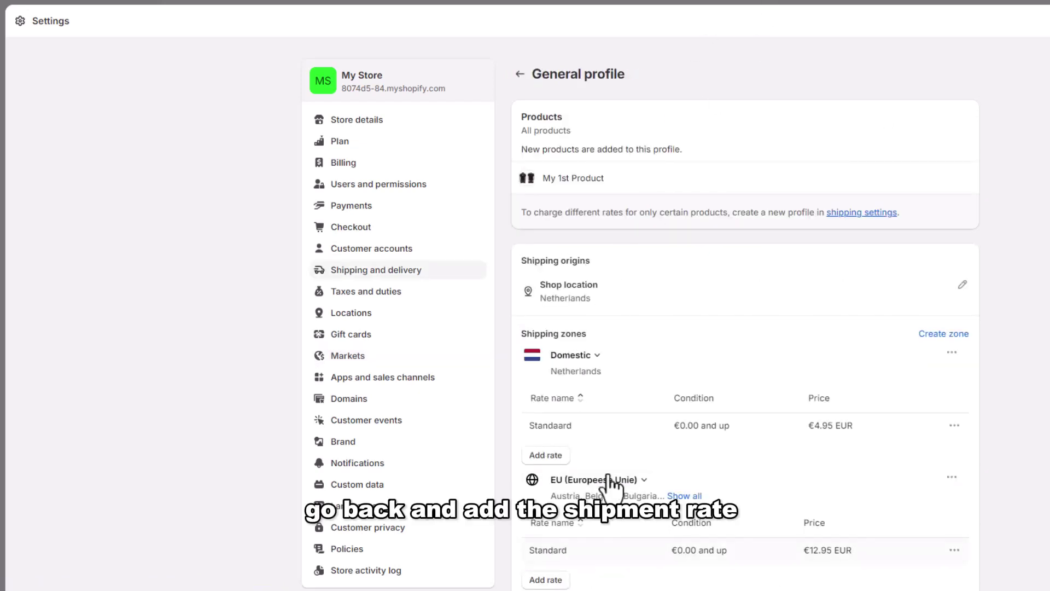
# Scroll the General profile to see the Domestic, EU and International rates of €4.95, €12.95 and €19.95
pyautogui.scroll(-3, 606, 446)
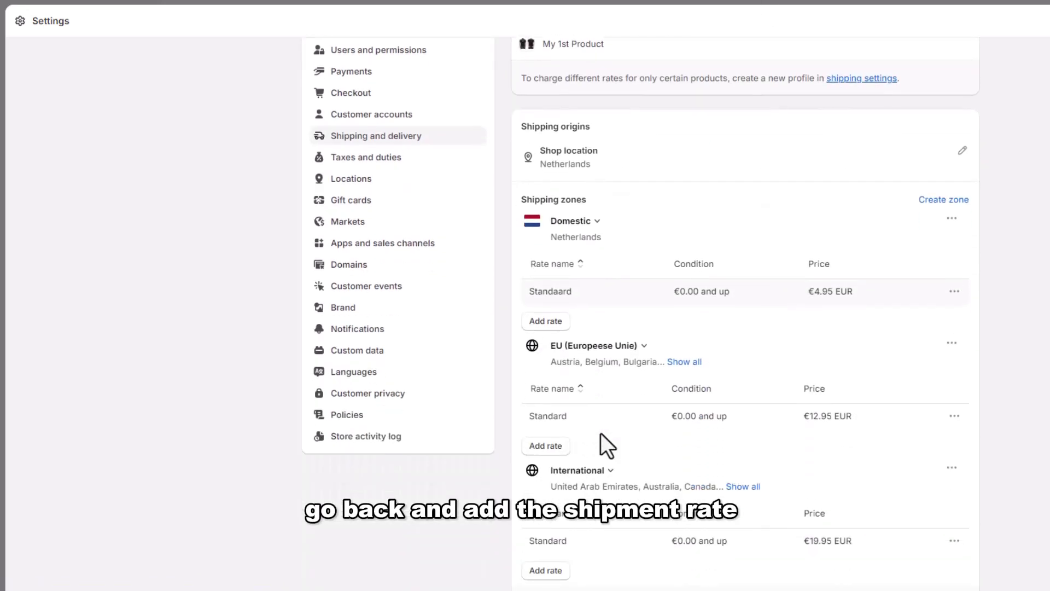
pyautogui.scroll(-1, 600, 432)
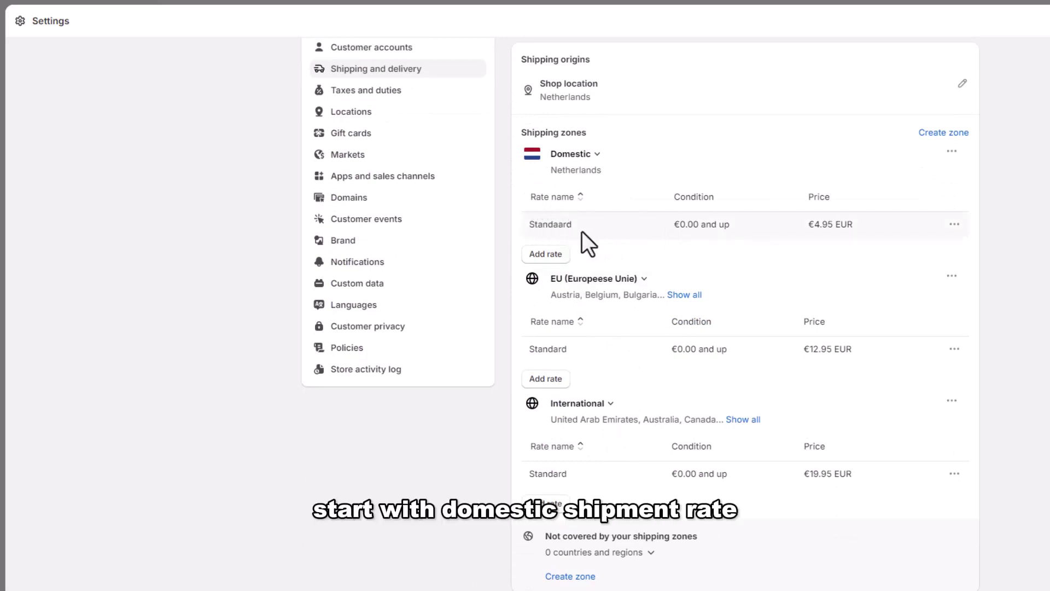
# Add a custom Domestic rate named 'Standard' priced at €100.00
pyautogui.click(544, 255)
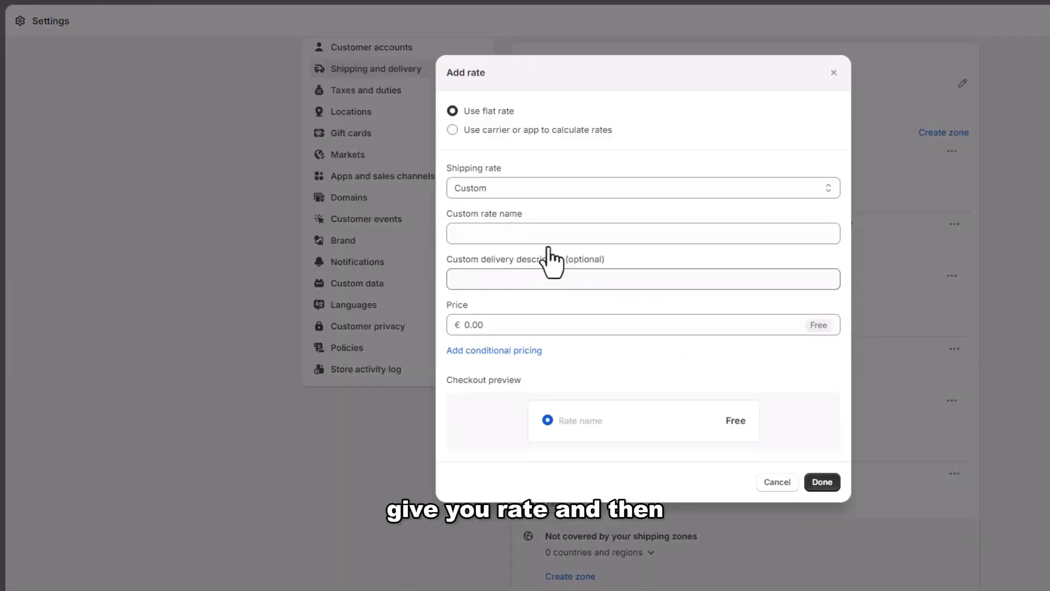
pyautogui.click(490, 189)
pyautogui.click(490, 203)
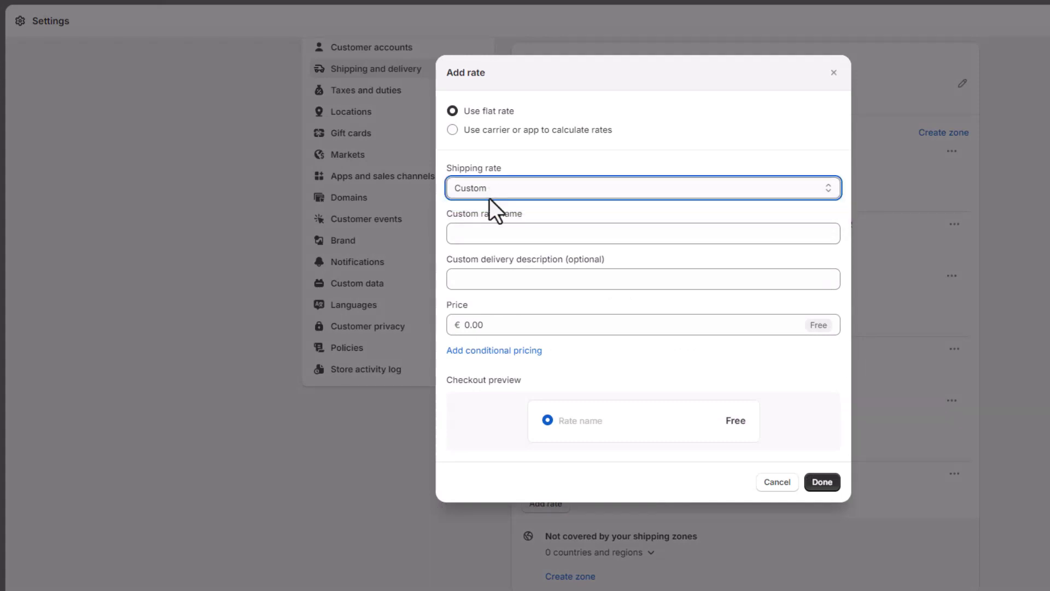
pyautogui.click(477, 235)
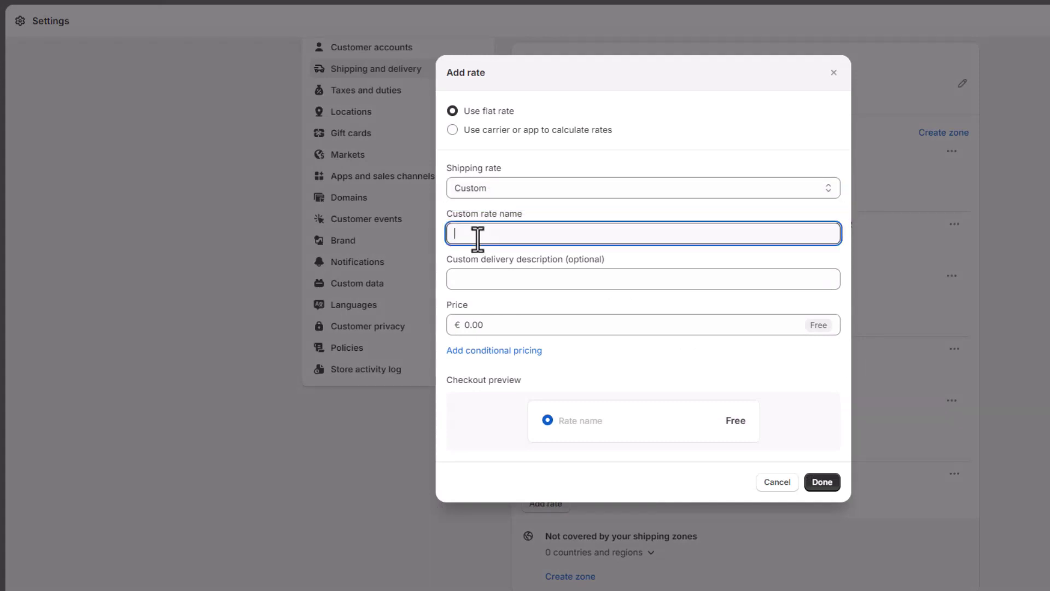
pyautogui.write('Standard')
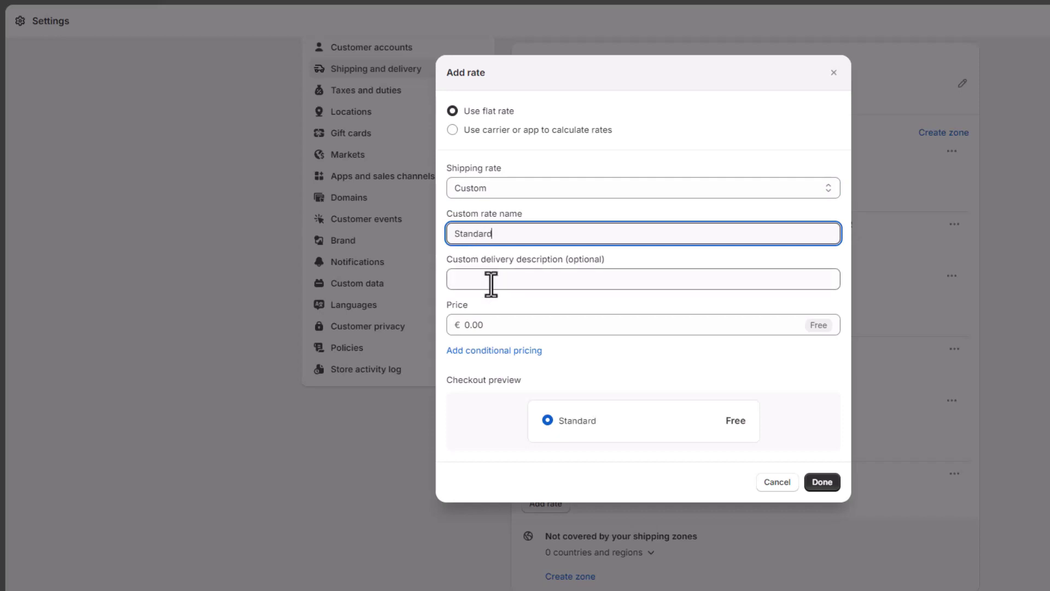
pyautogui.click(492, 324)
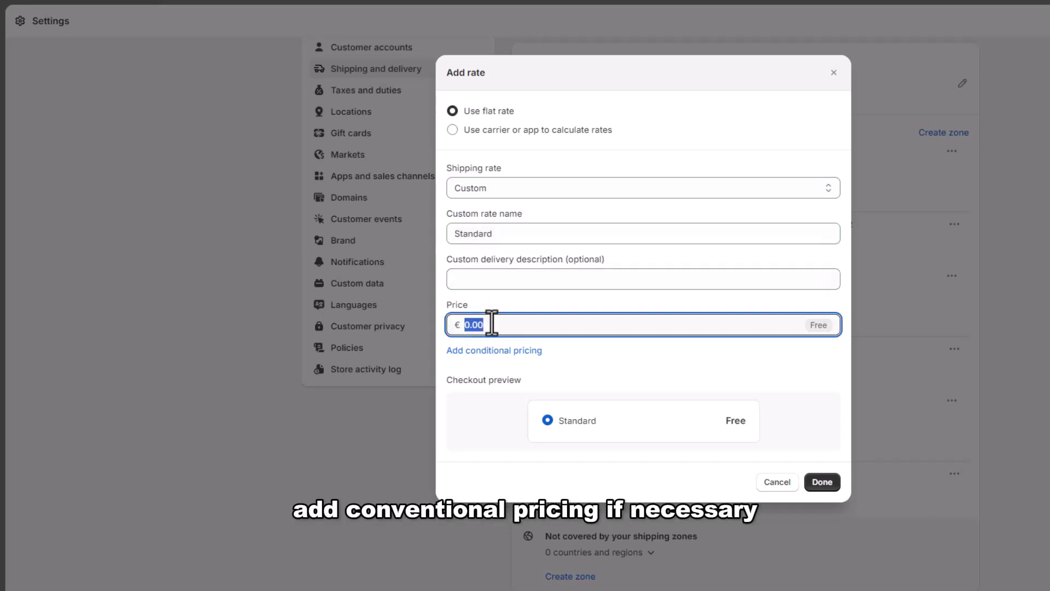
pyautogui.write('100')
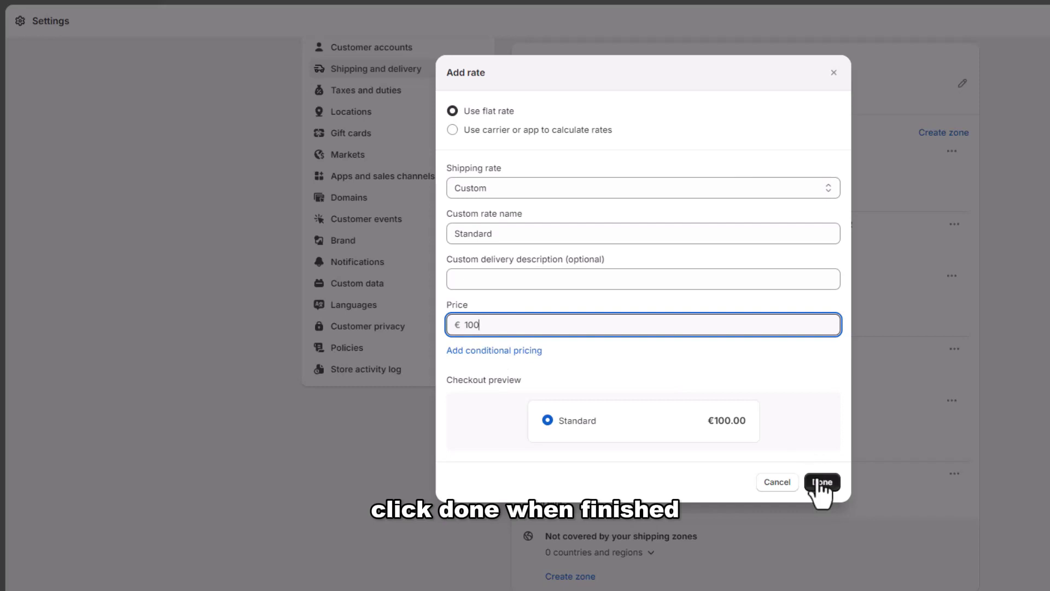
pyautogui.click(821, 484)
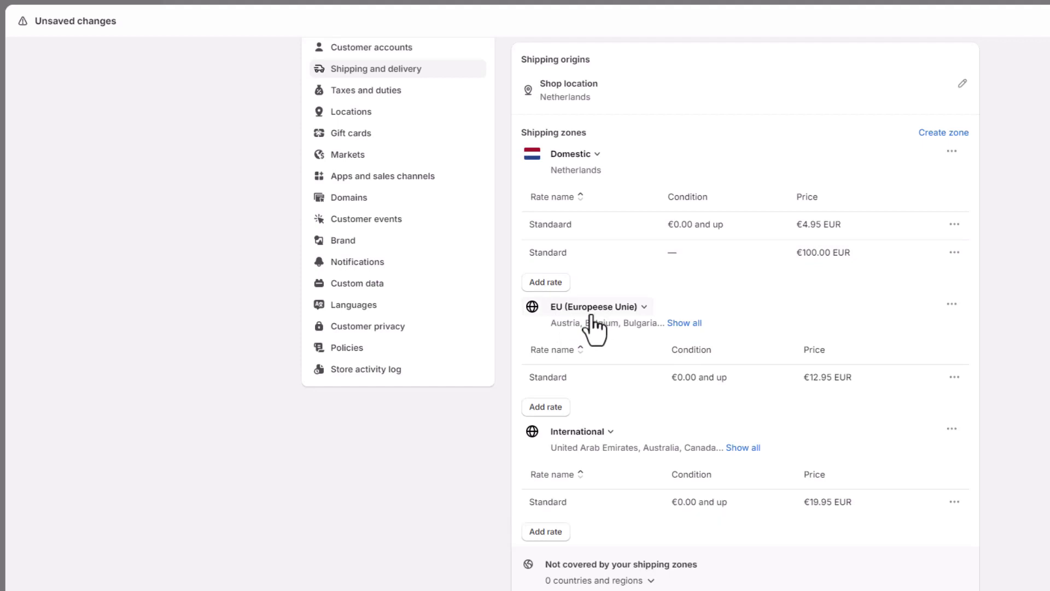
# Add a 'Standard' rate of €1,500.00 to the EU zone
pyautogui.click(546, 408)
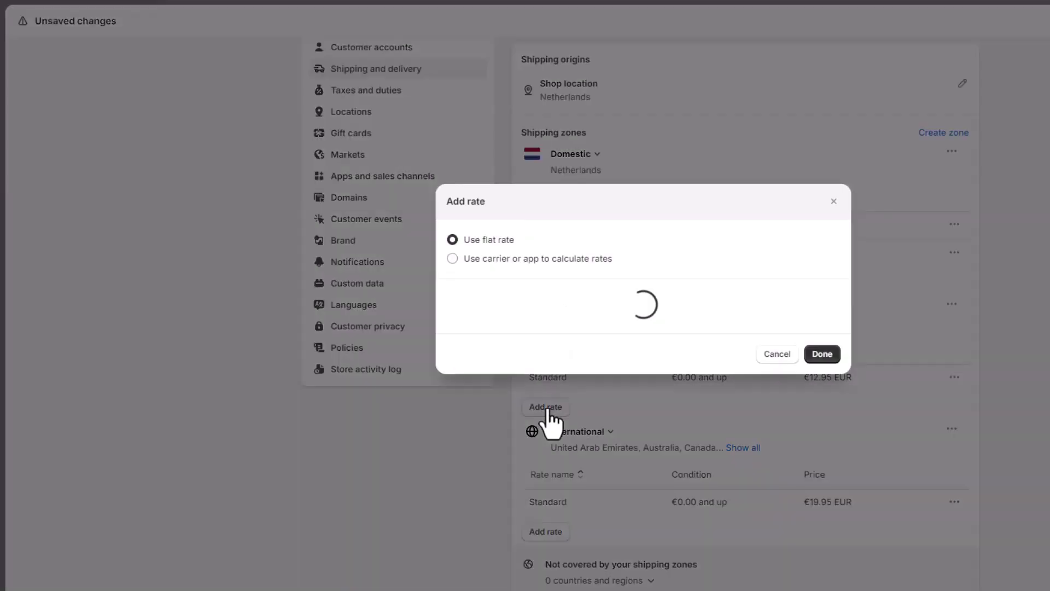
pyautogui.click(502, 326)
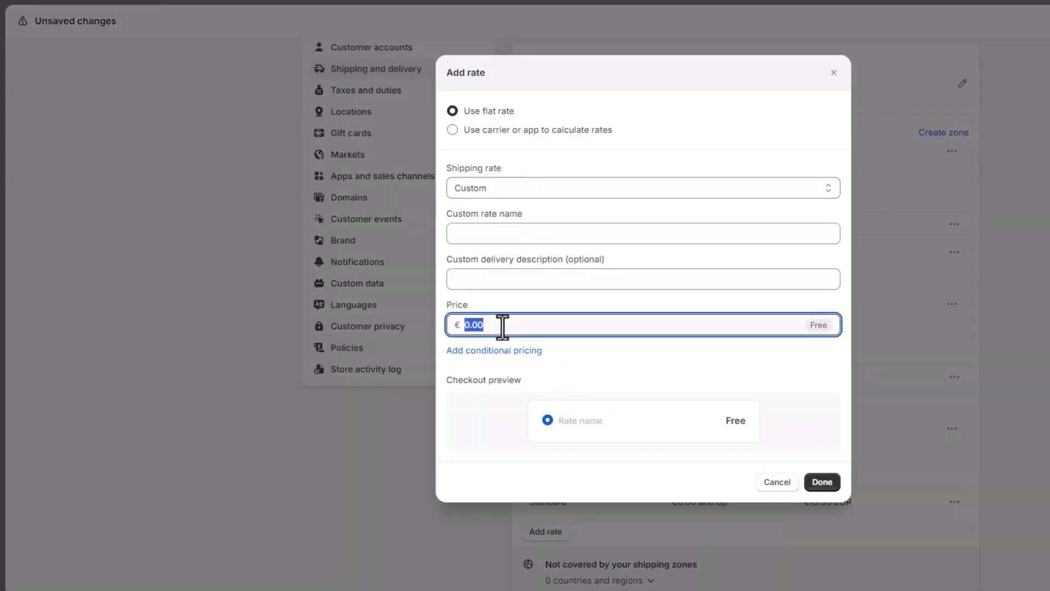
pyautogui.write('1500')
pyautogui.click(518, 234)
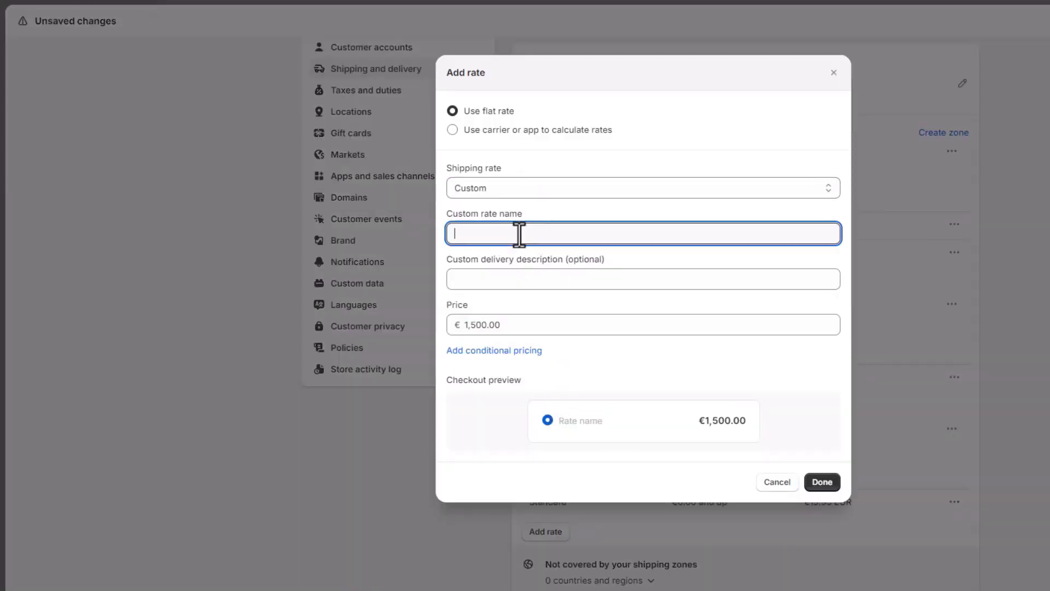
pyautogui.write('Standard')
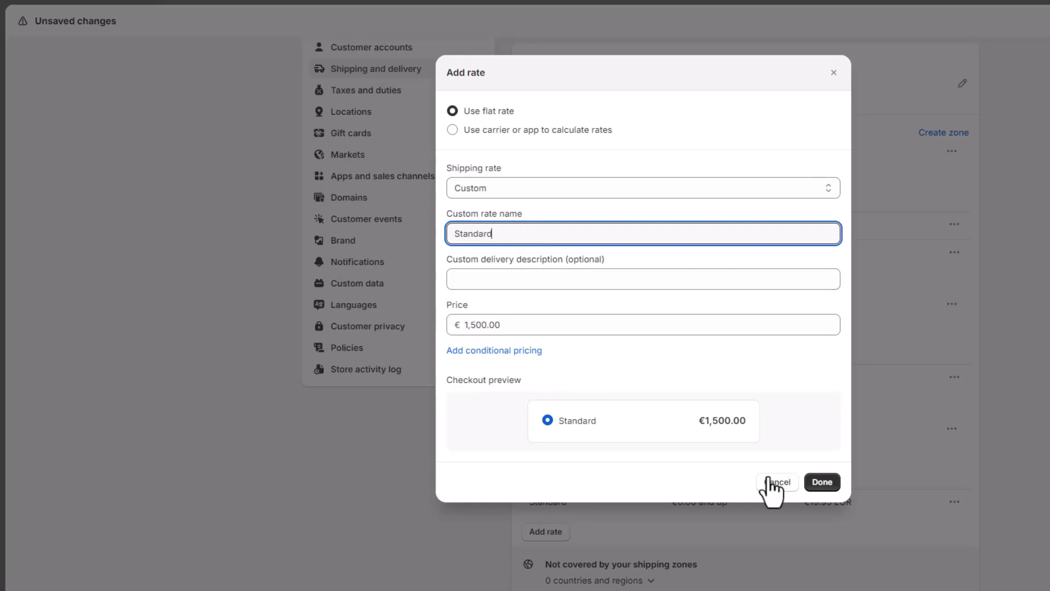
pyautogui.click(818, 482)
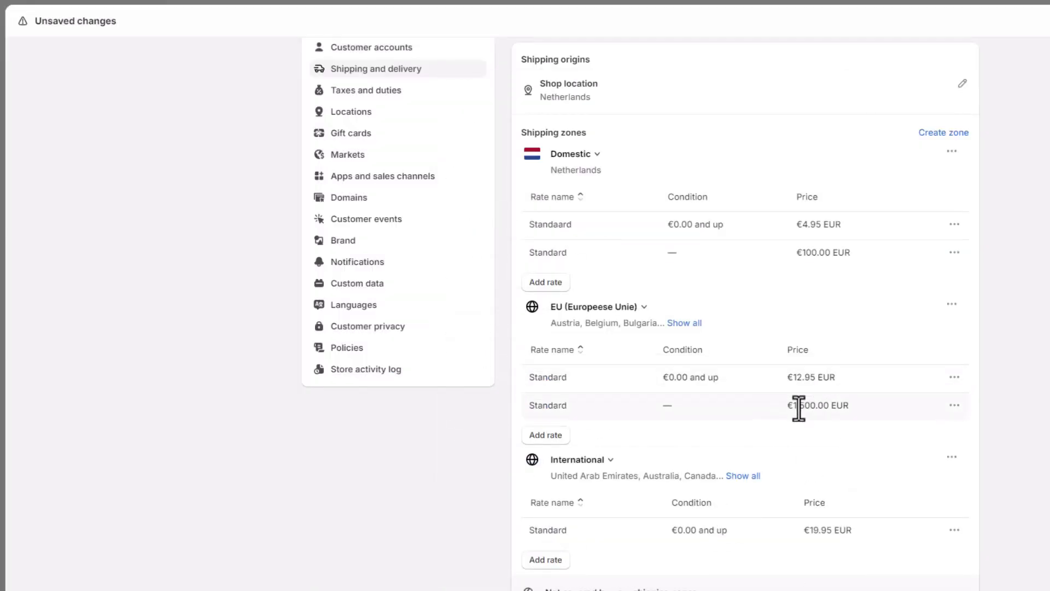
# Add a 'Standard' rate of €200.00 to the International zone
pyautogui.scroll(-3, 629, 380)
pyautogui.click(545, 426)
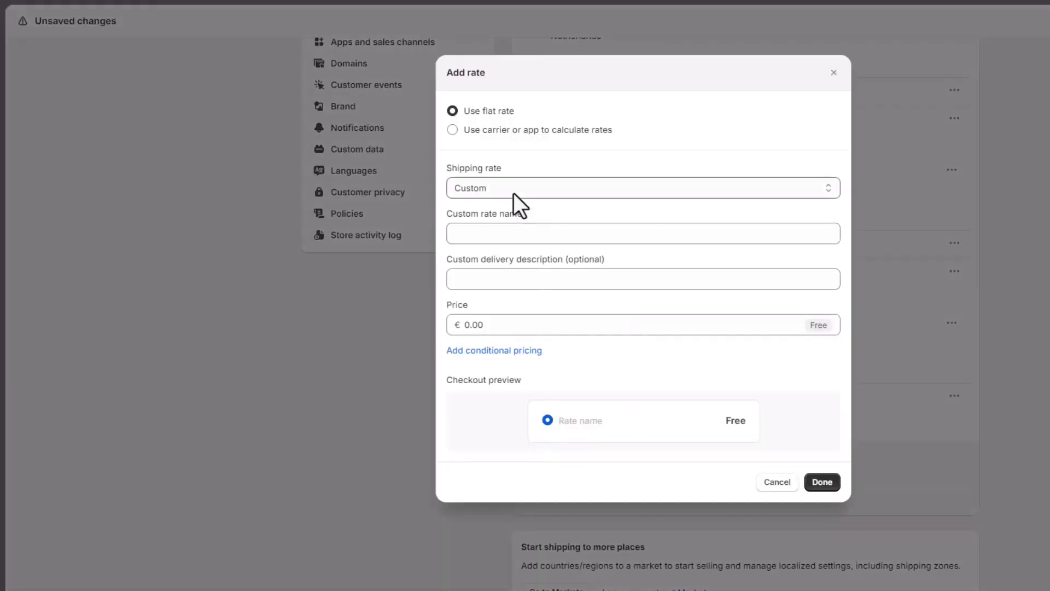
pyautogui.click(515, 189)
pyautogui.click(502, 233)
pyautogui.write('Standard')
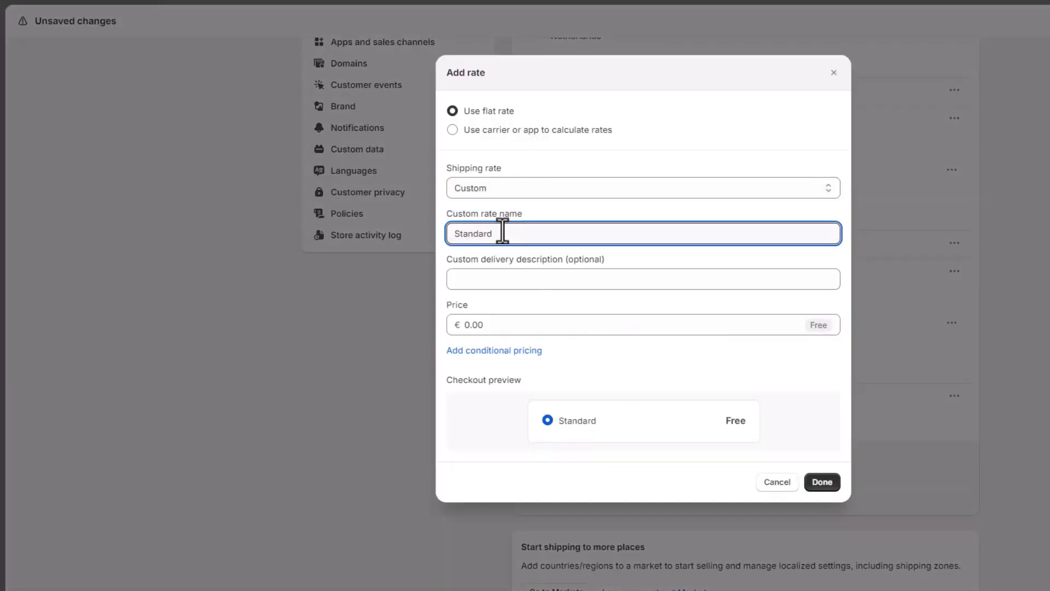
pyautogui.click(518, 325)
pyautogui.write('200')
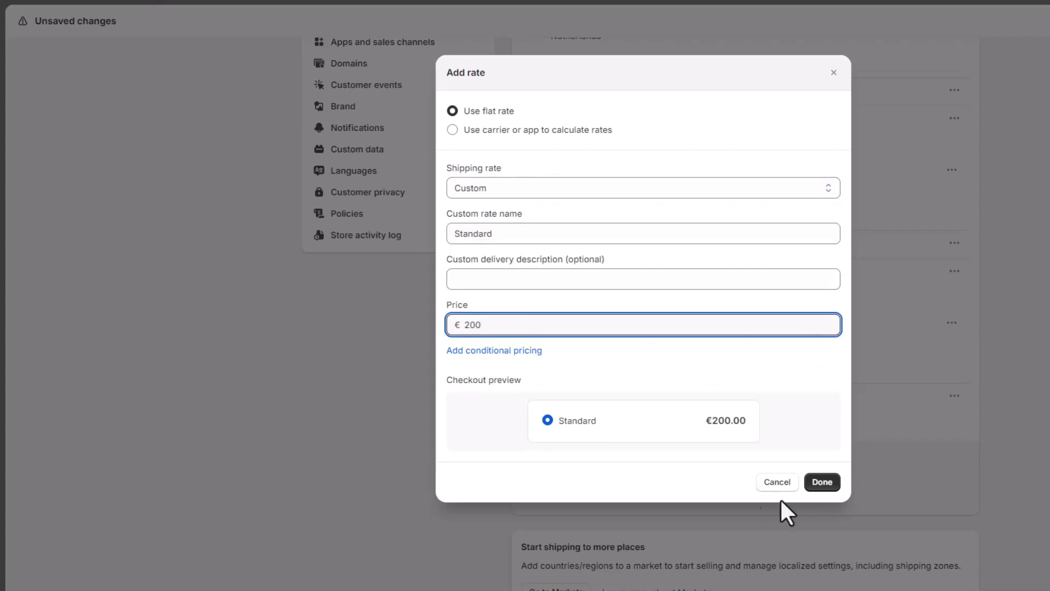
pyautogui.click(821, 481)
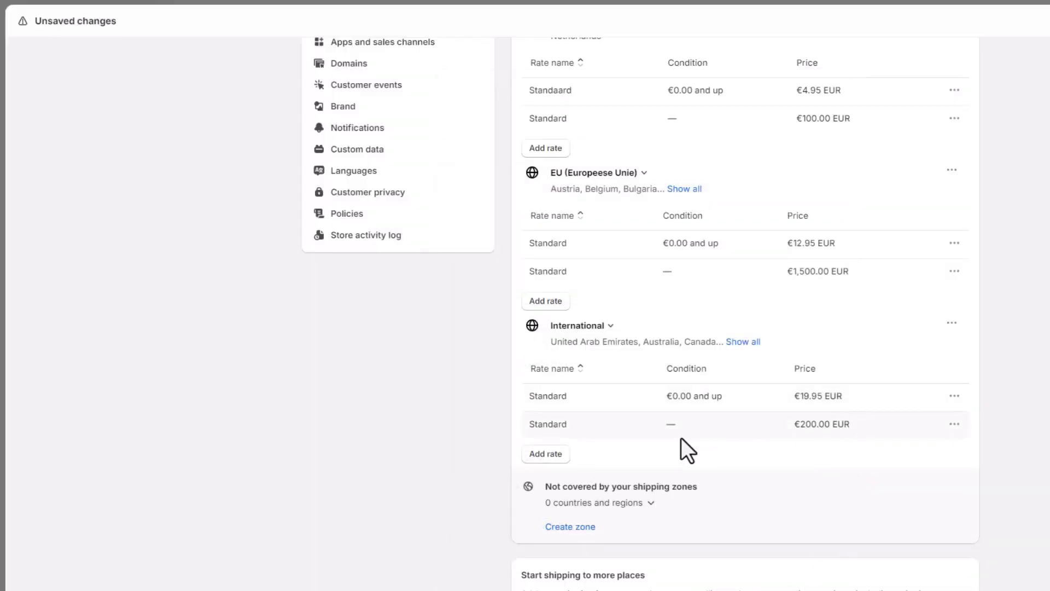
pyautogui.scroll(5, 679, 442)
pyautogui.scroll(1, 679, 442)
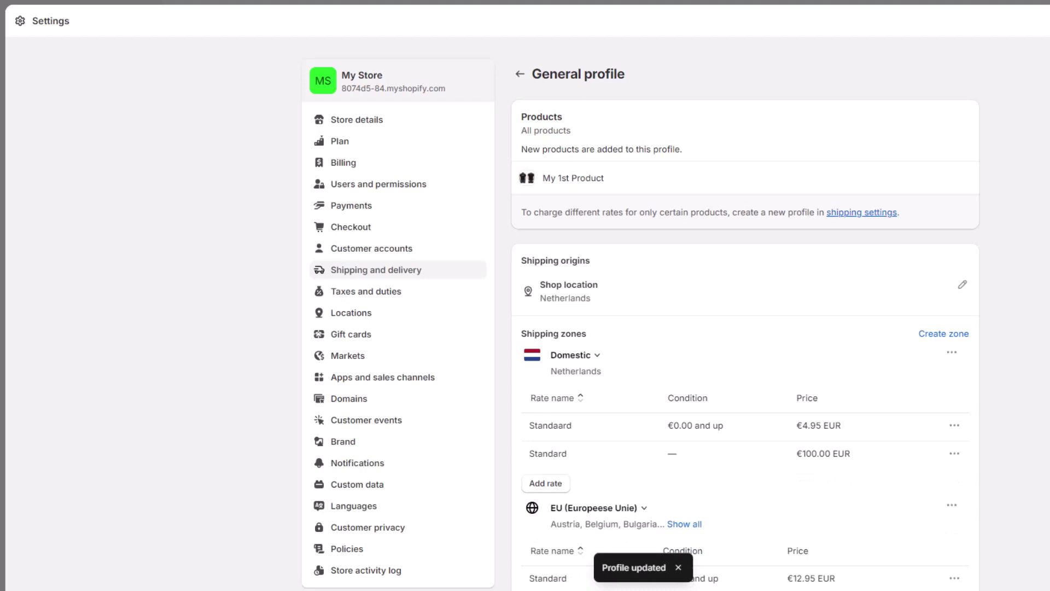
# Go back to the Shipping and delivery overview and highlight the Expected delivery dates heading
pyautogui.click(520, 74)
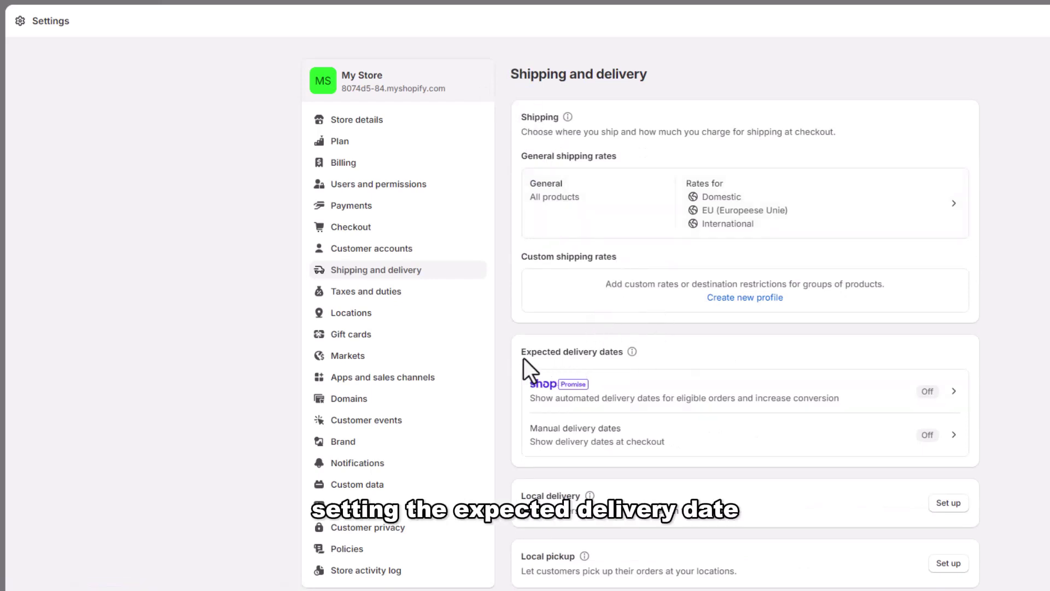
pyautogui.moveTo(520, 352); pyautogui.dragTo(624, 356)
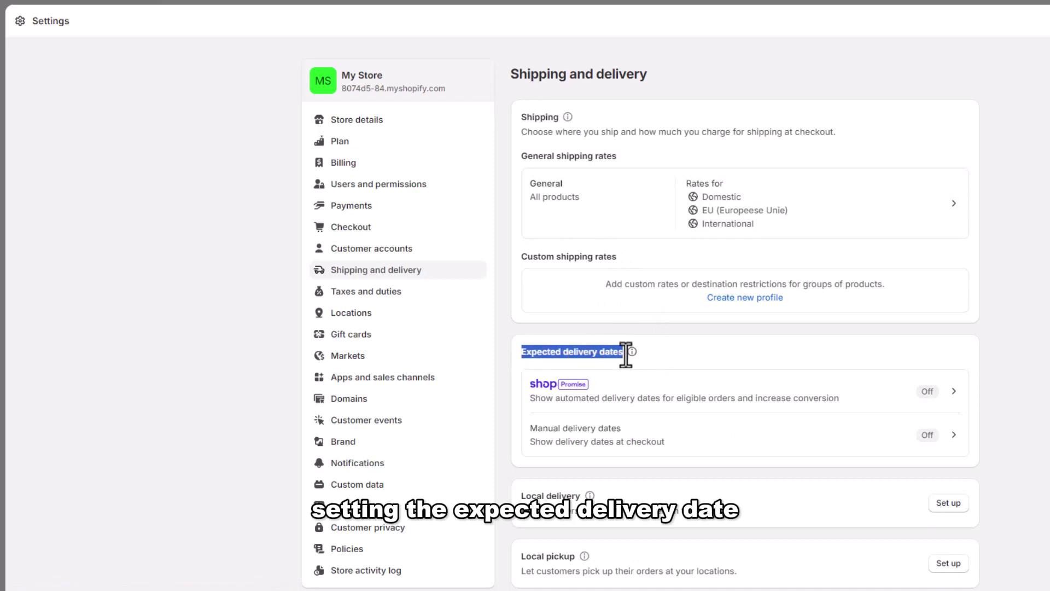
pyautogui.click(522, 356)
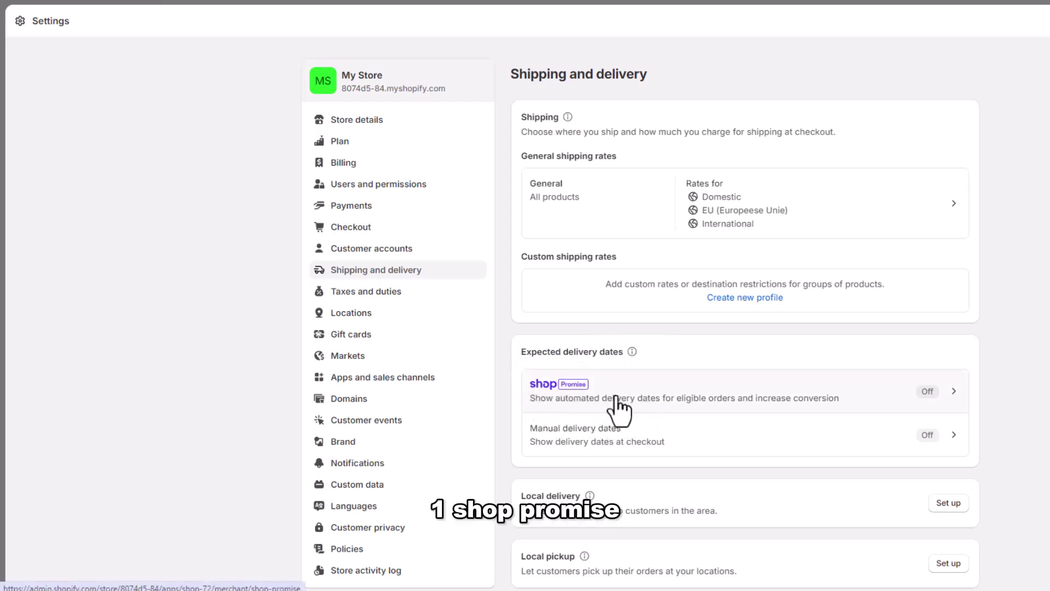
# Open Shop Promise and start activating Shopify Payments from it
pyautogui.click(671, 405)
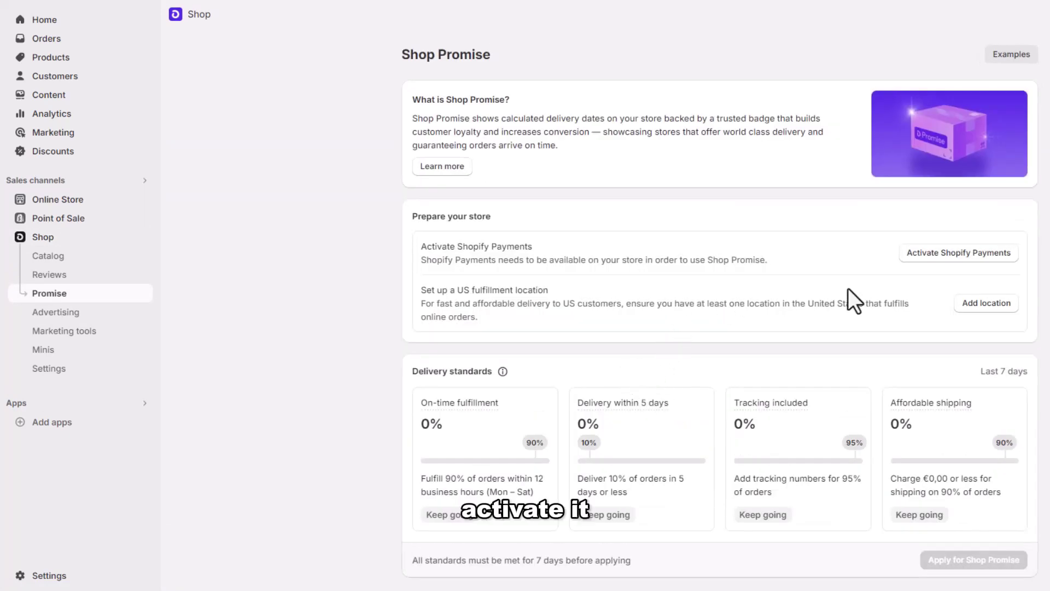
pyautogui.click(954, 256)
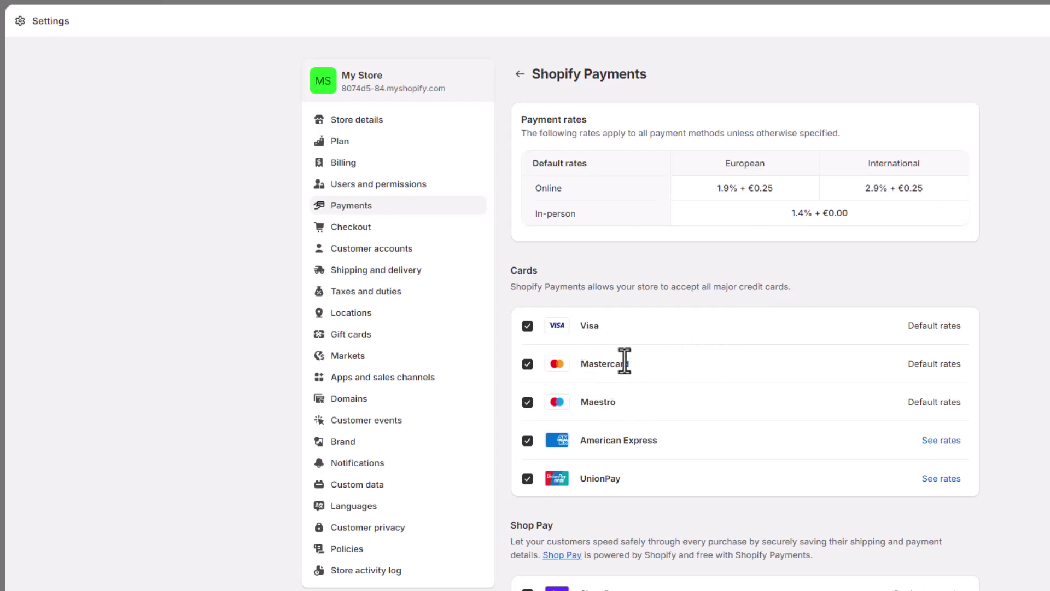
# Scroll down the Shopify Payments settings to the Payouts schedule section
pyautogui.scroll(-3, 624, 361)
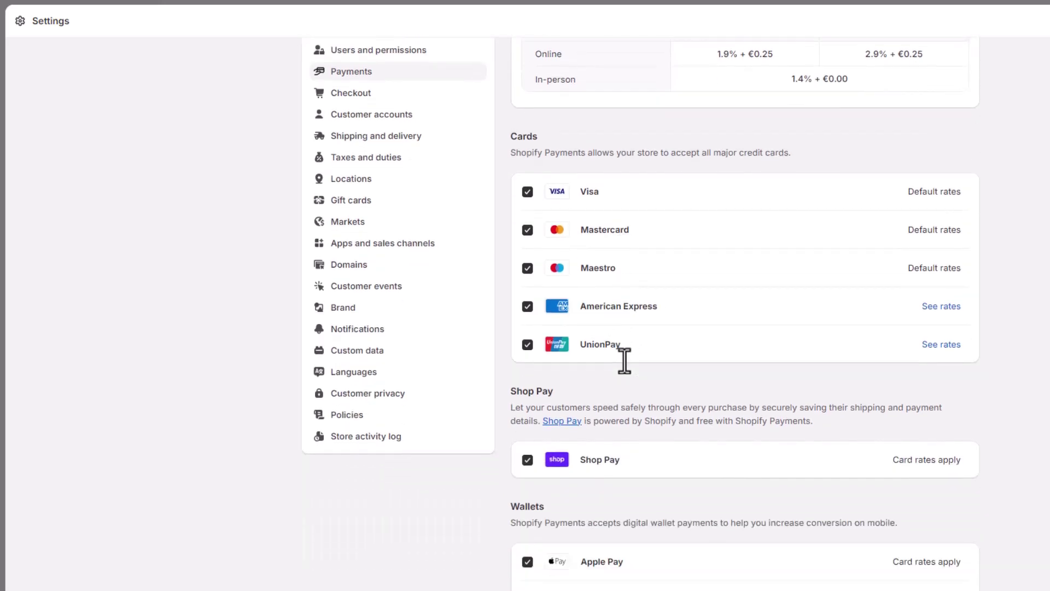
pyautogui.scroll(-10, 624, 360)
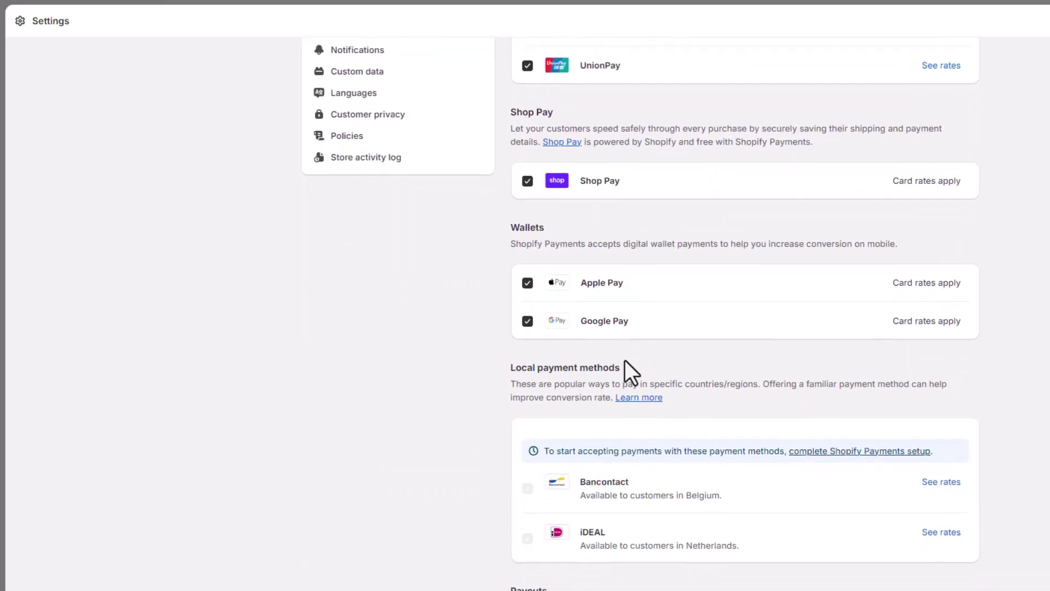
pyautogui.scroll(-10, 625, 360)
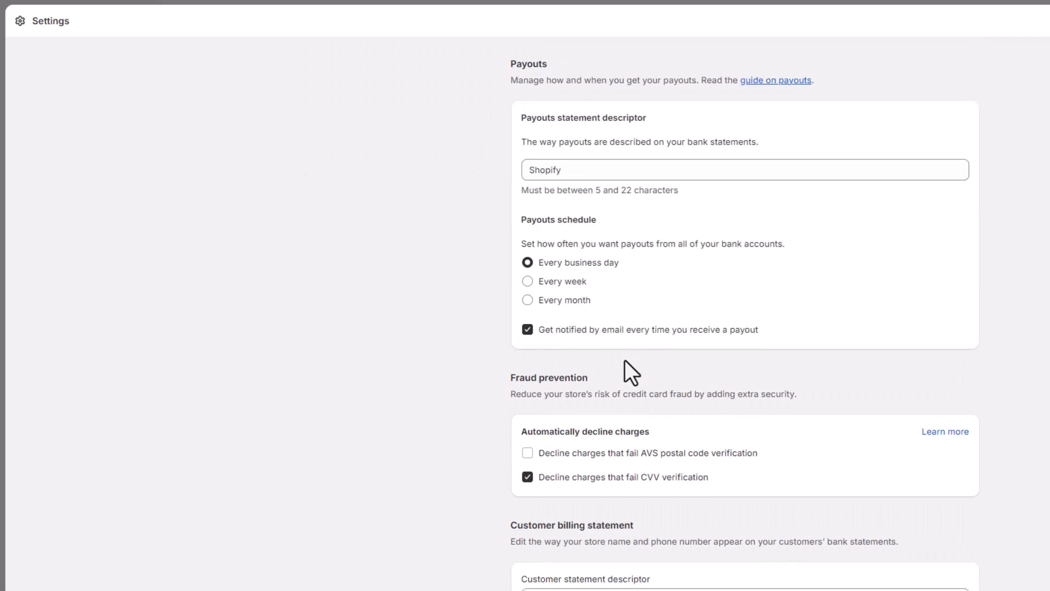
pyautogui.scroll(20, 625, 360)
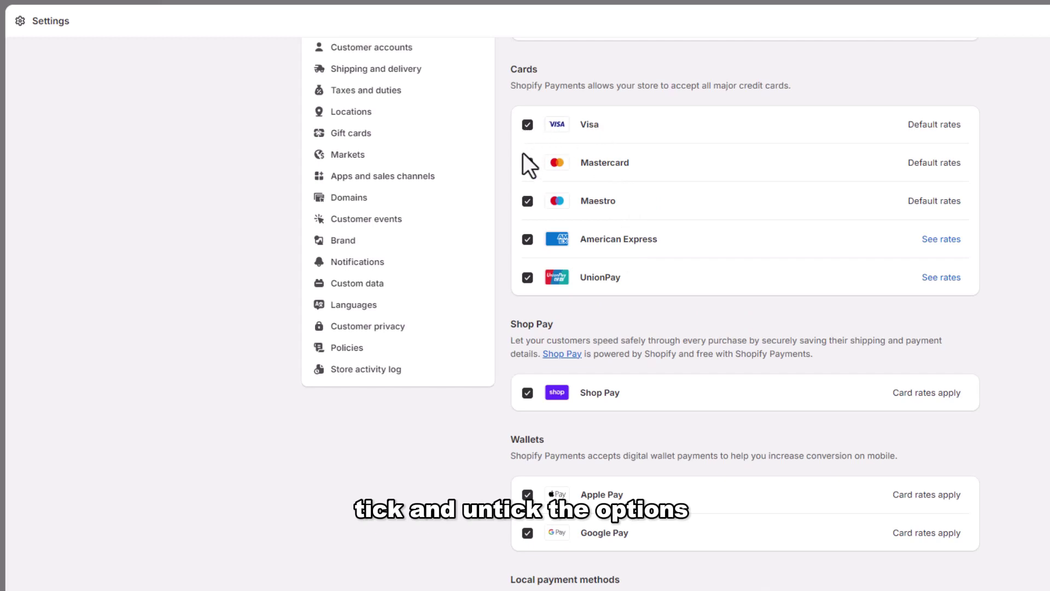
pyautogui.scroll(-1, 526, 301)
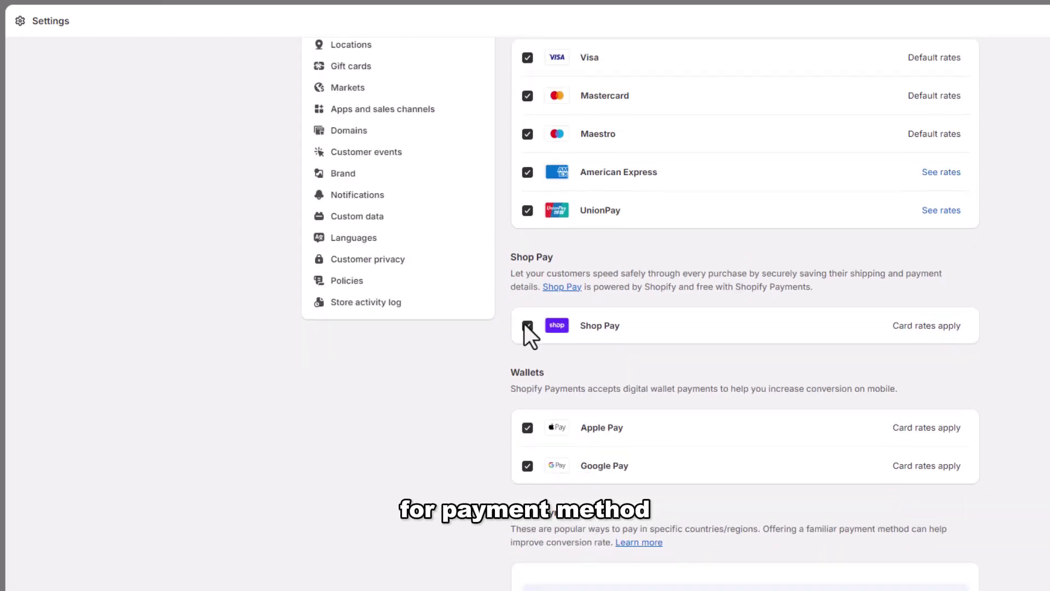
pyautogui.scroll(-1, 598, 335)
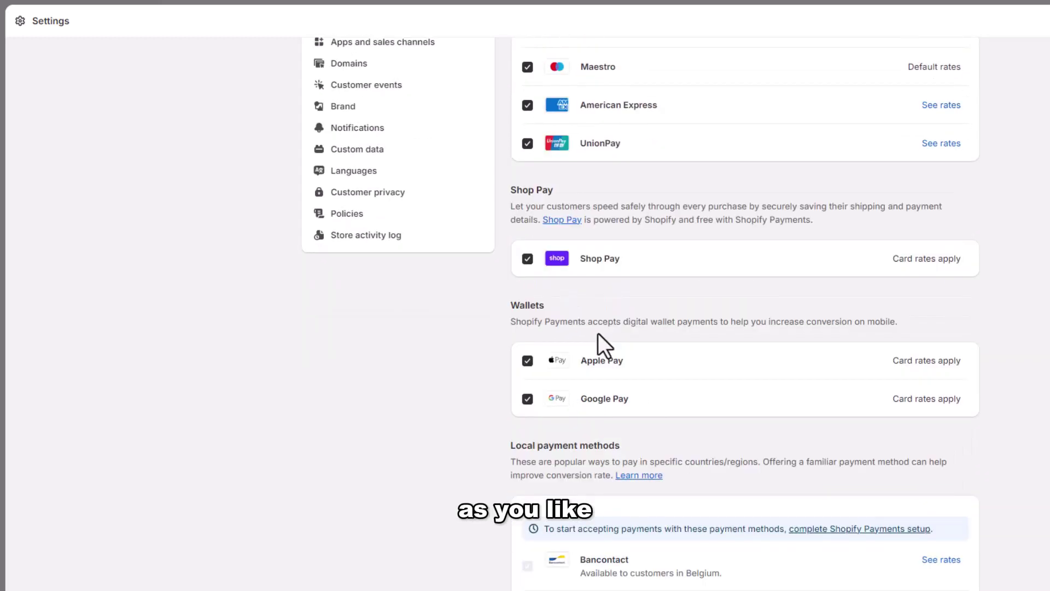
pyautogui.scroll(-1, 604, 371)
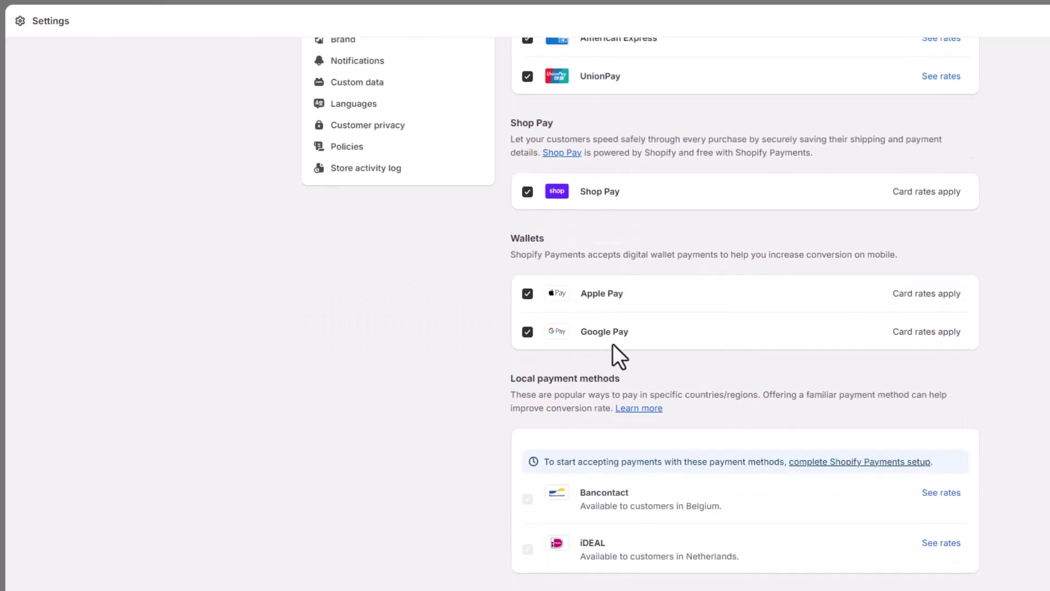
pyautogui.scroll(-2, 613, 345)
pyautogui.scroll(-2, 610, 368)
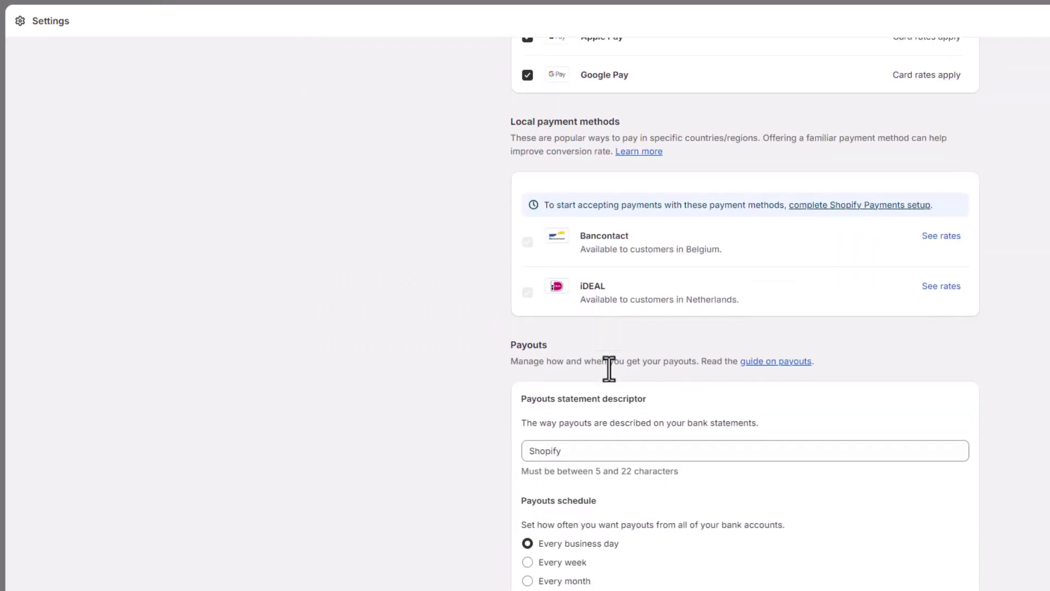
pyautogui.scroll(-4, 572, 312)
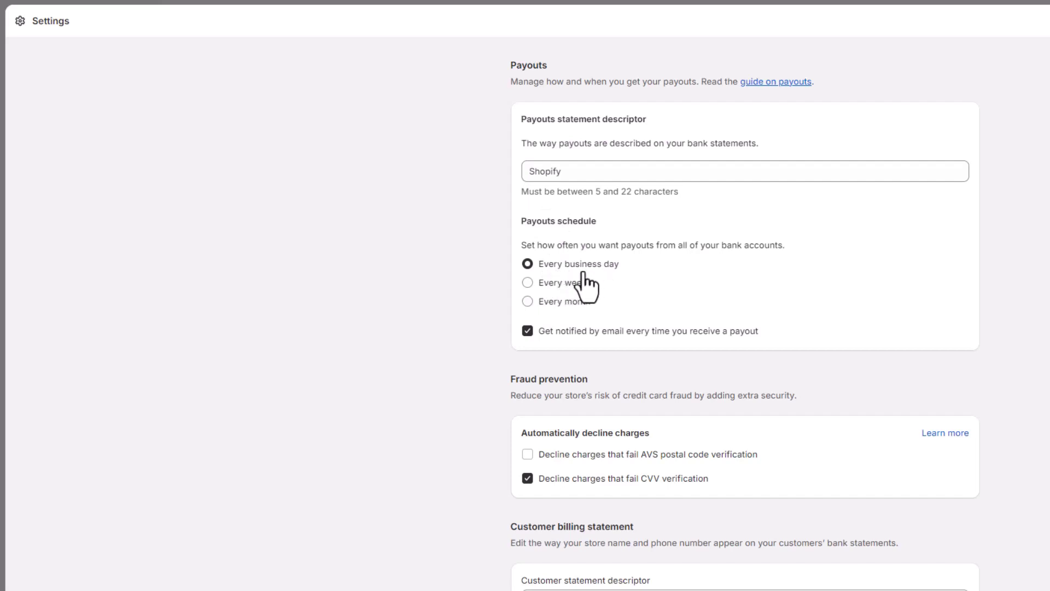
# Change the payout schedule to every week, paid out on Monday
pyautogui.click(527, 282)
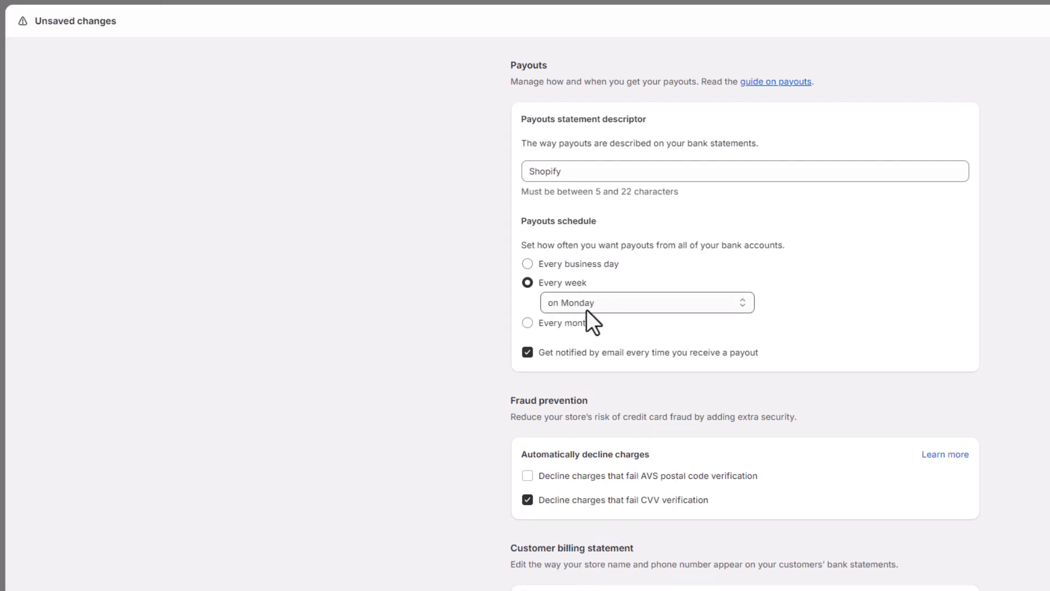
pyautogui.click(618, 310)
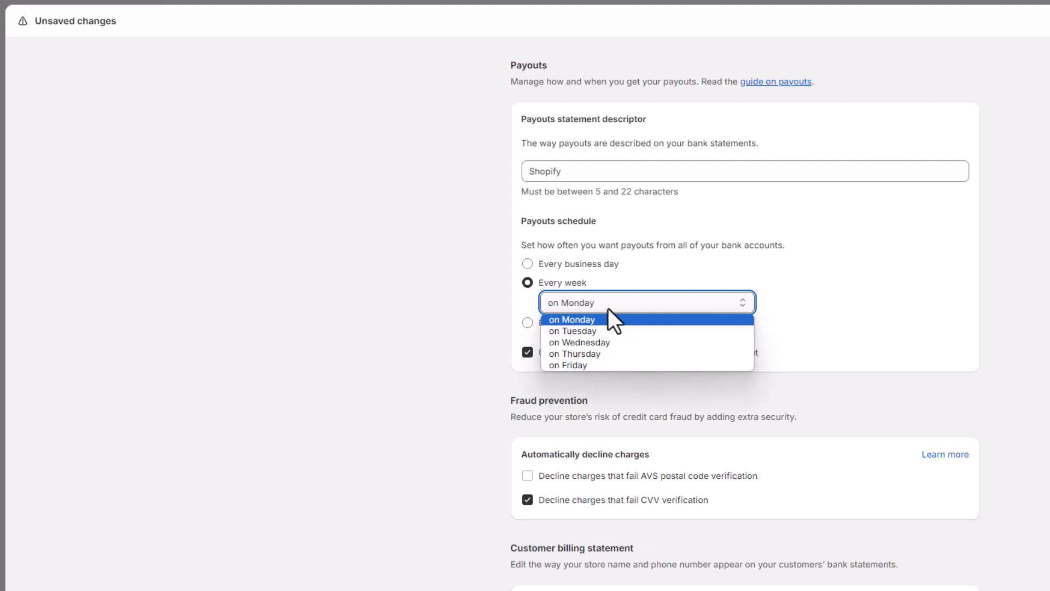
pyautogui.click(608, 307)
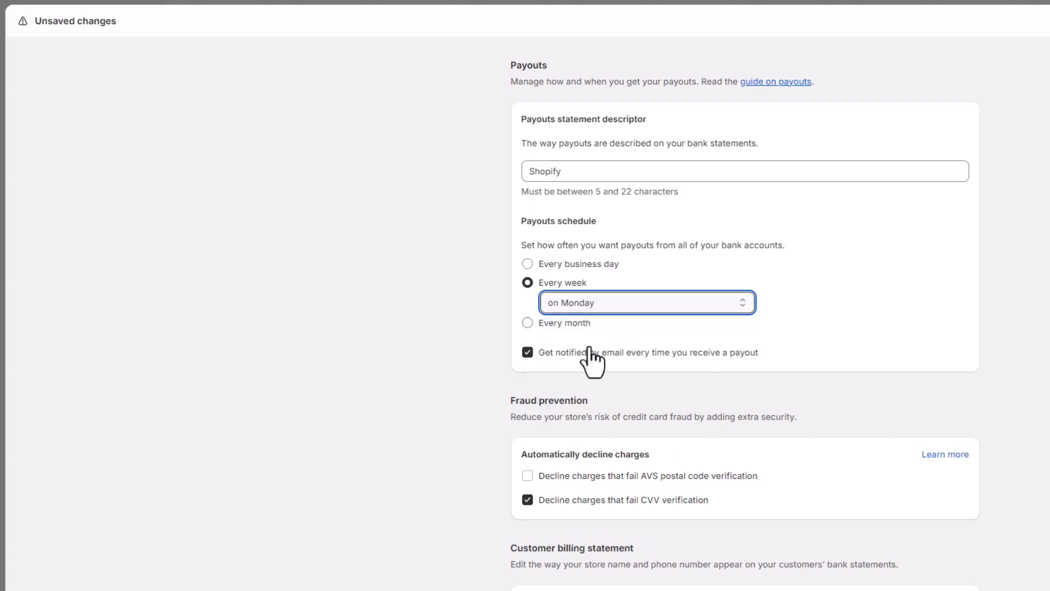
pyautogui.scroll(-1, 589, 362)
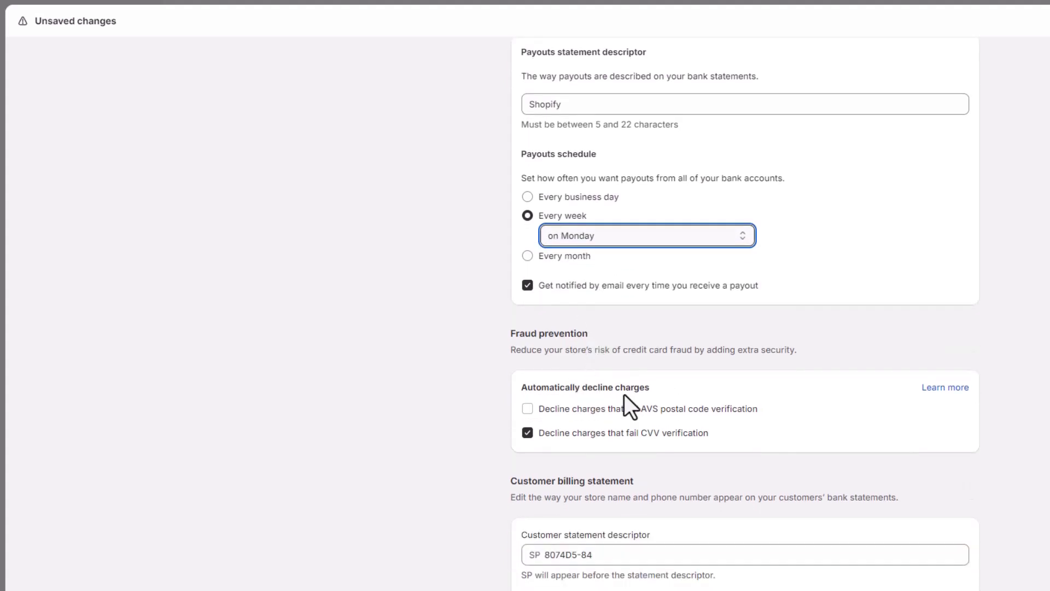
pyautogui.scroll(-1, 605, 442)
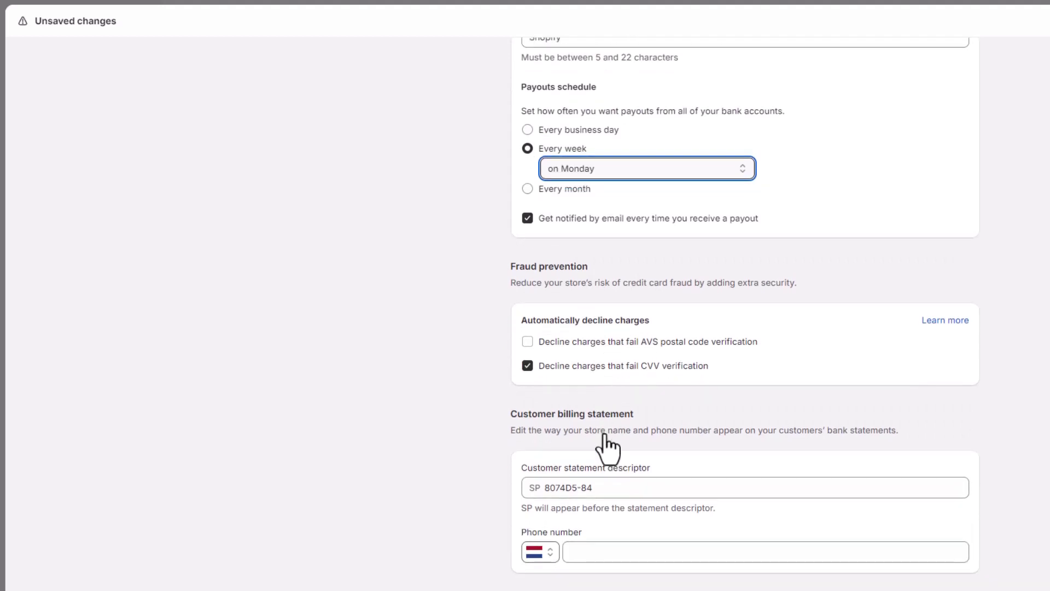
pyautogui.scroll(-2, 603, 437)
pyautogui.scroll(-2, 582, 415)
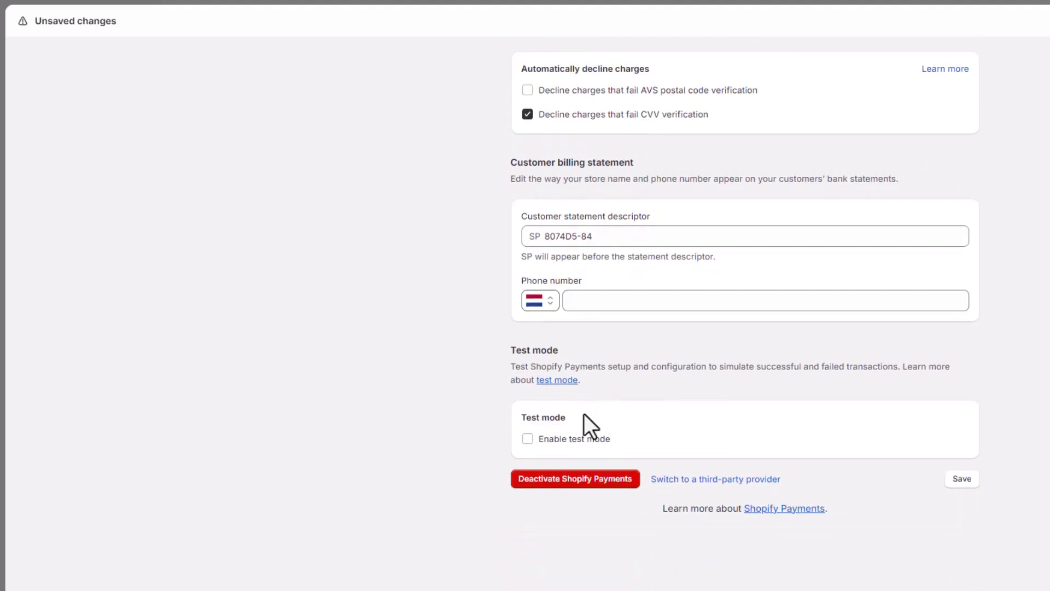
pyautogui.scroll(2, 587, 392)
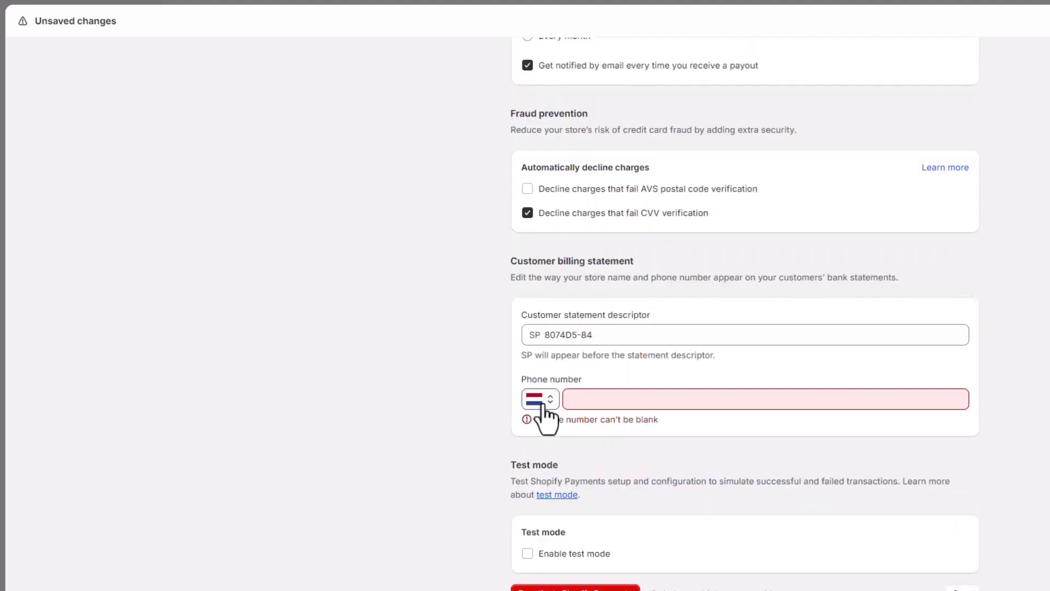
# Set the billing statement phone country to Ethiopia and autofill the phone number from saved details
pyautogui.click(550, 404)
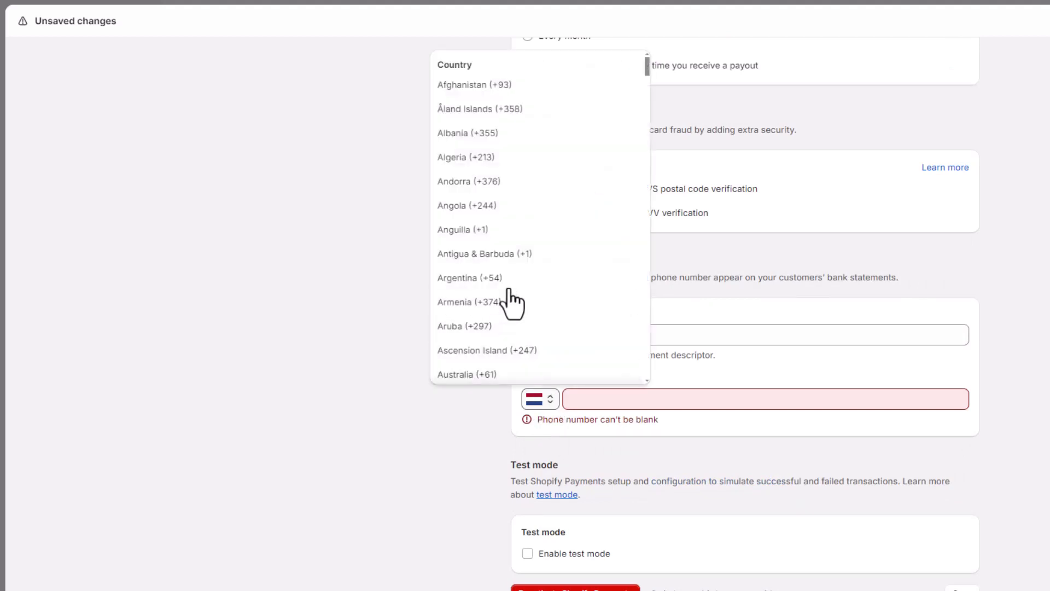
pyautogui.scroll(-5, 511, 301)
pyautogui.scroll(-15, 512, 300)
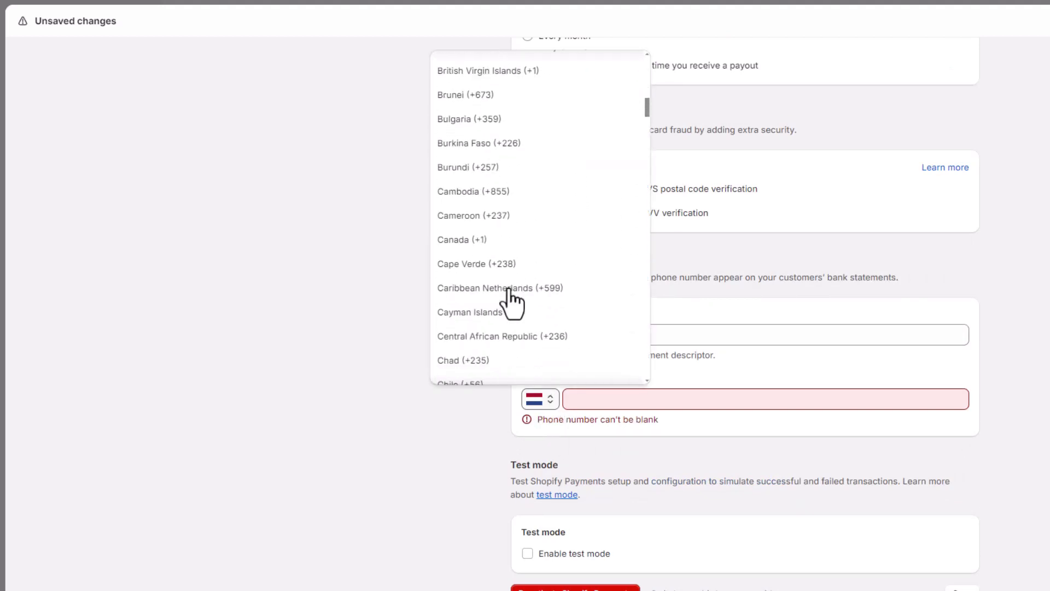
pyautogui.scroll(-5, 508, 295)
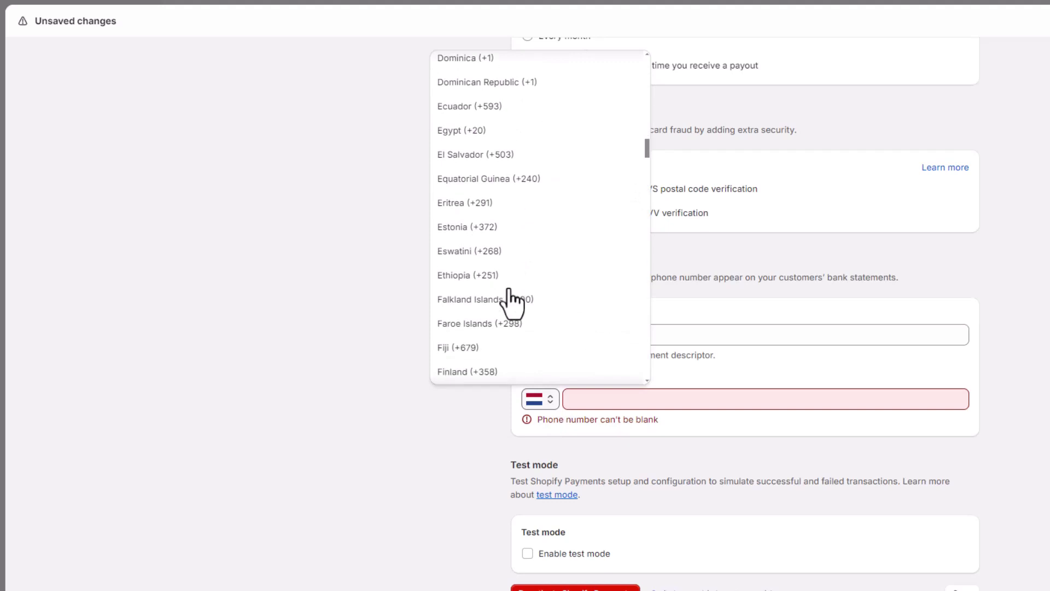
pyautogui.click(462, 278)
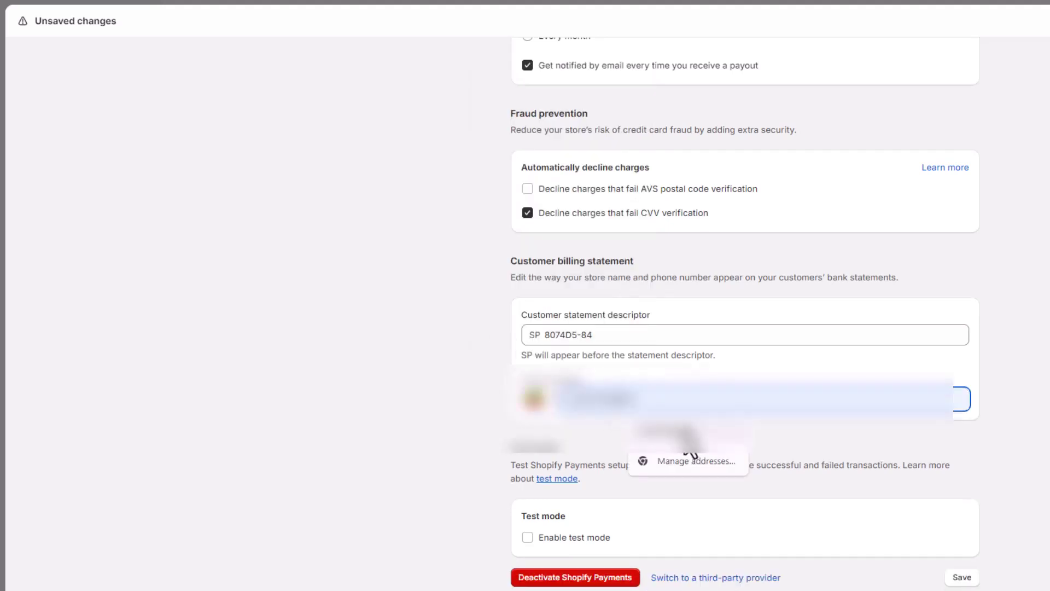
pyautogui.click(686, 434)
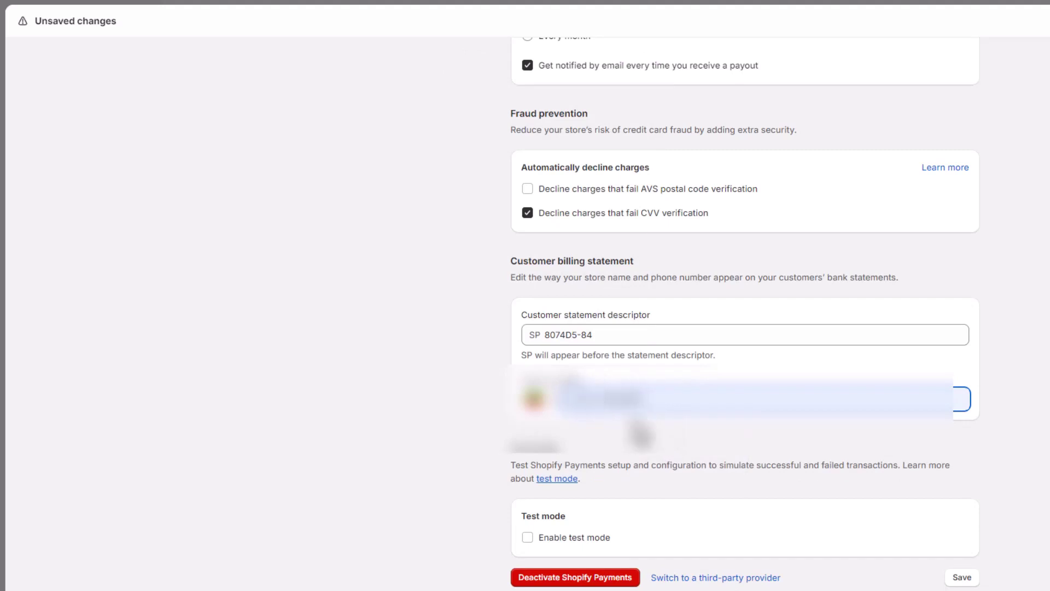
pyautogui.scroll(-2, 925, 422)
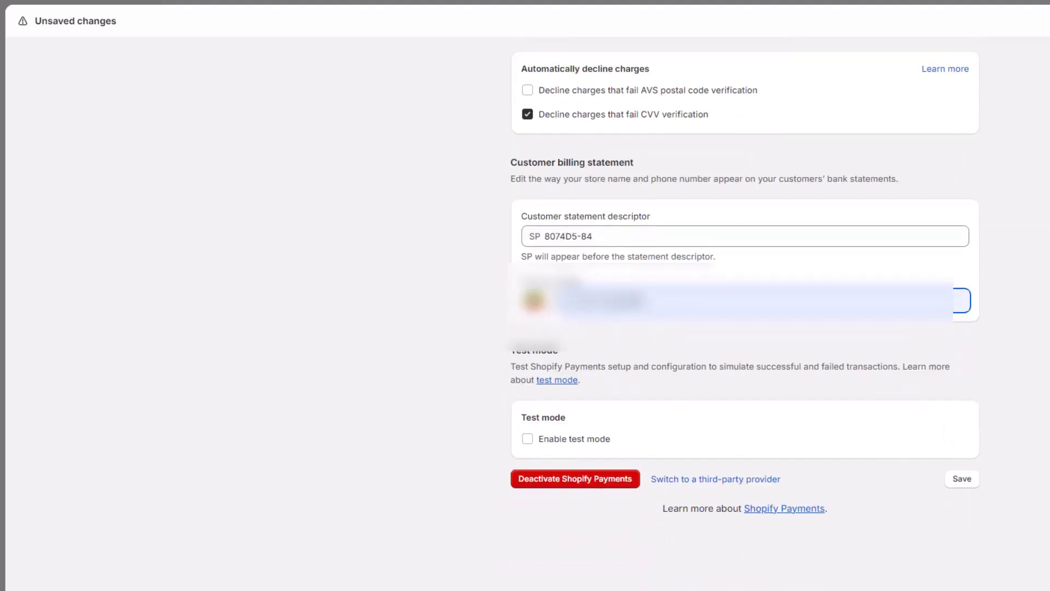
# Save the Shopify Payments changes, go back, and review the Shop Promise delivery standards
pyautogui.click(962, 478)
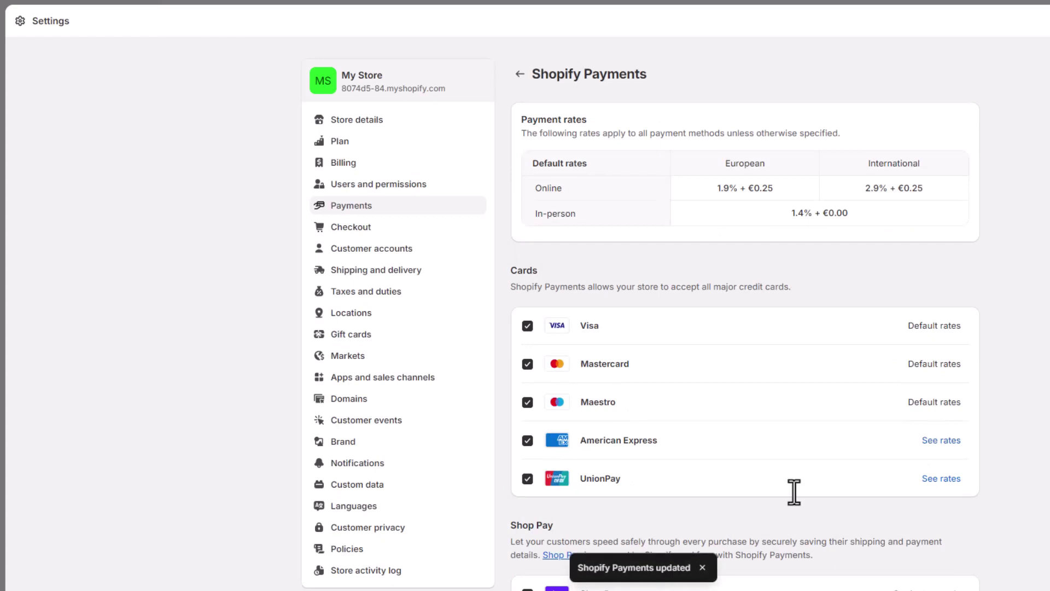
pyautogui.click(519, 75)
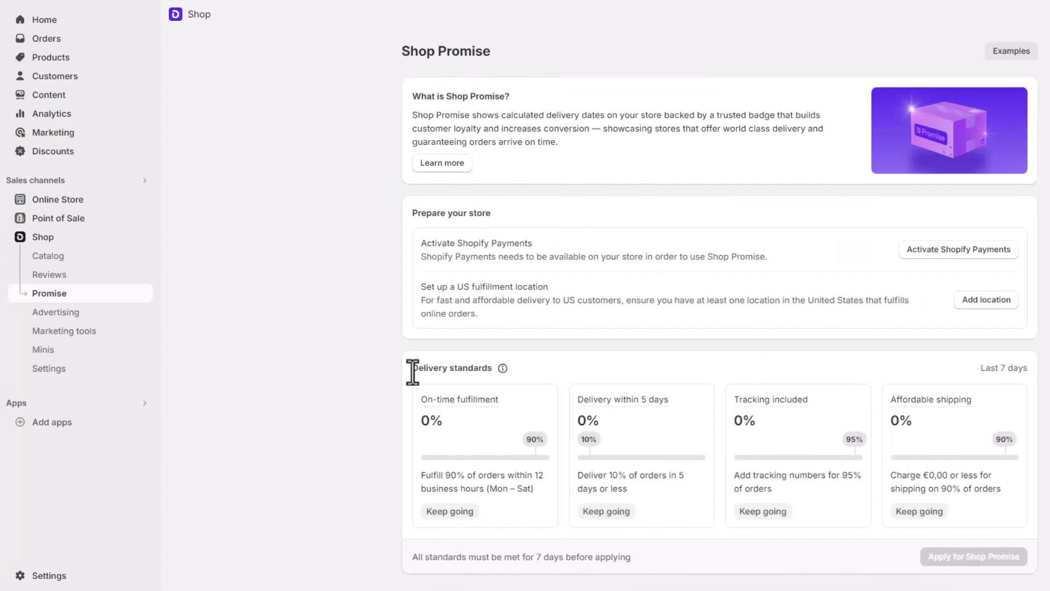
pyautogui.moveTo(412, 372); pyautogui.dragTo(490, 371)
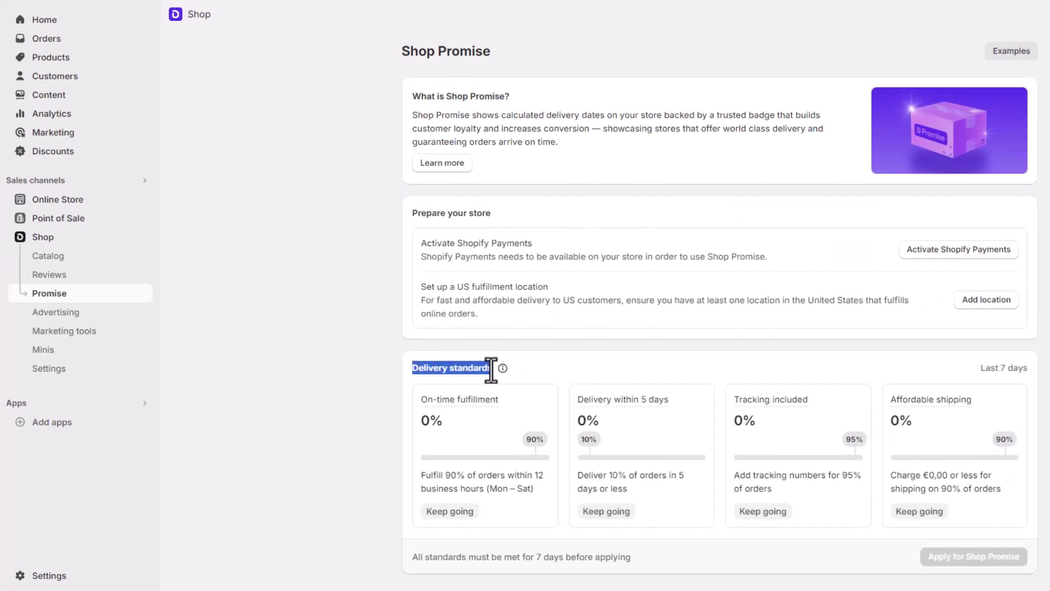
pyautogui.click(421, 398)
pyautogui.moveTo(425, 404)
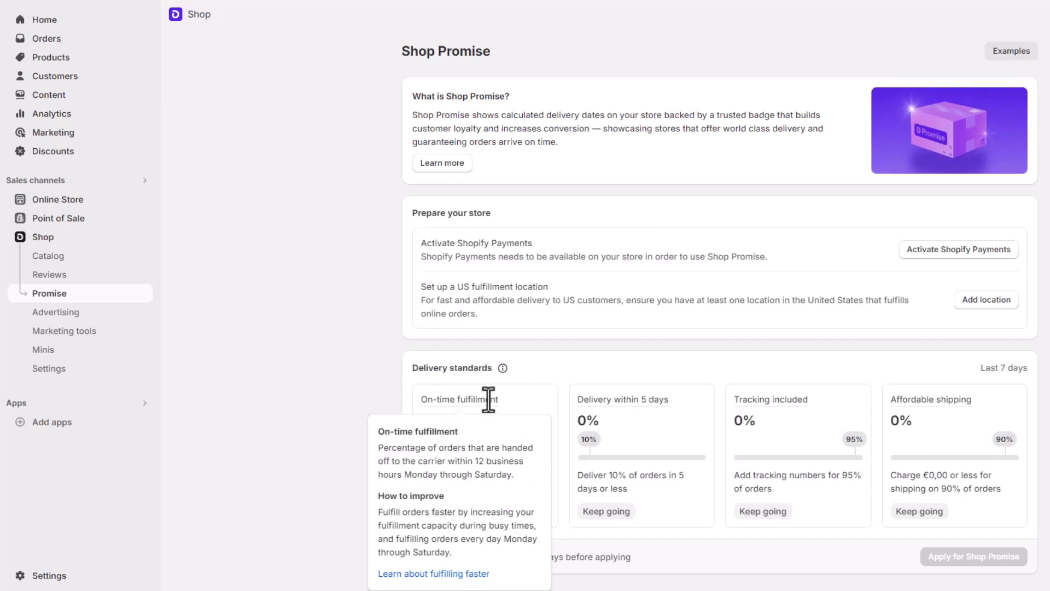
pyautogui.moveTo(632, 402)
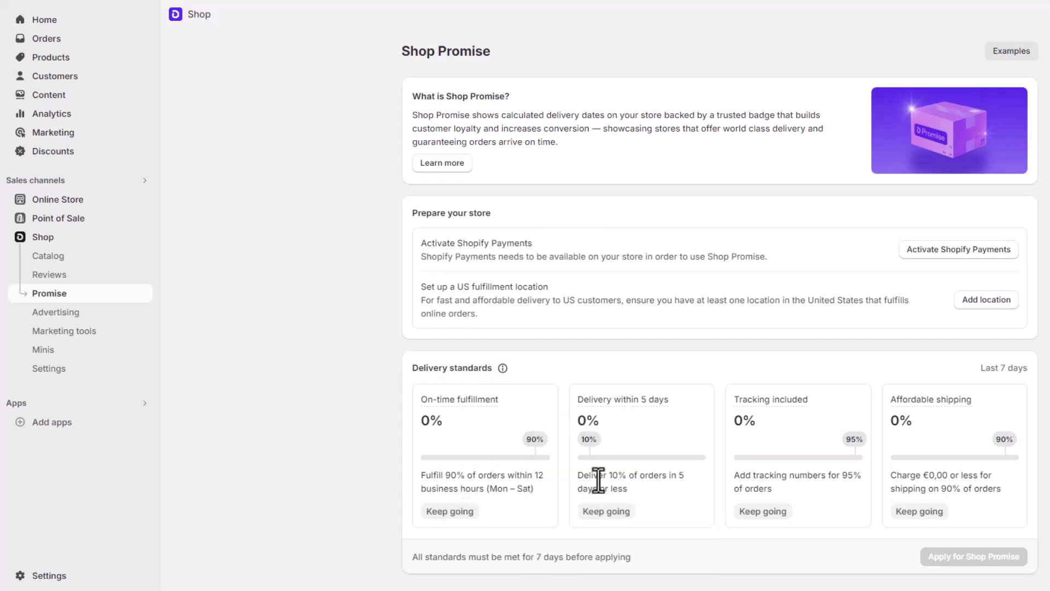
pyautogui.moveTo(942, 399)
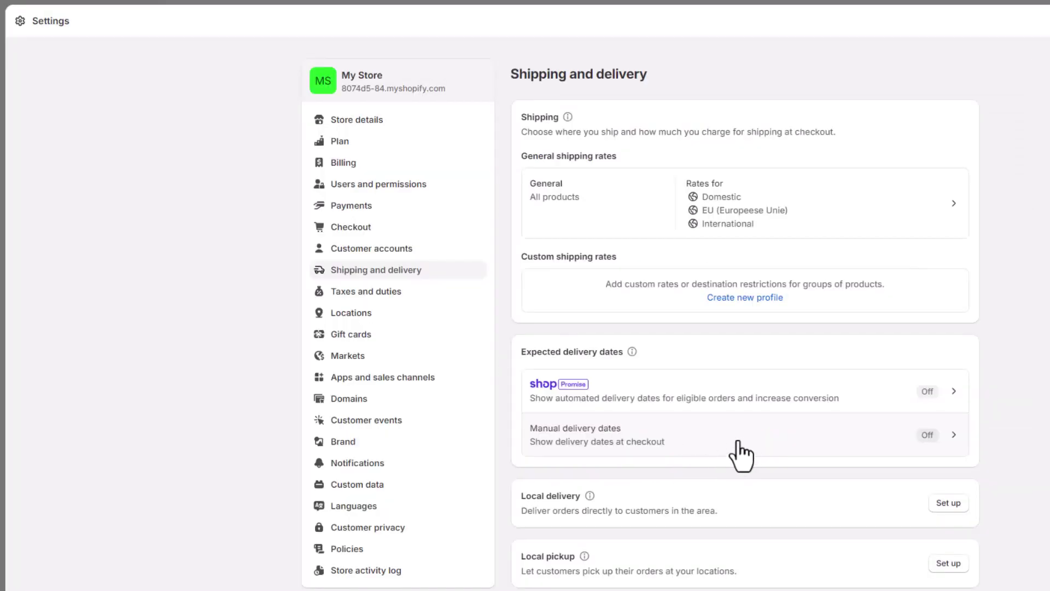
pyautogui.click(830, 449)
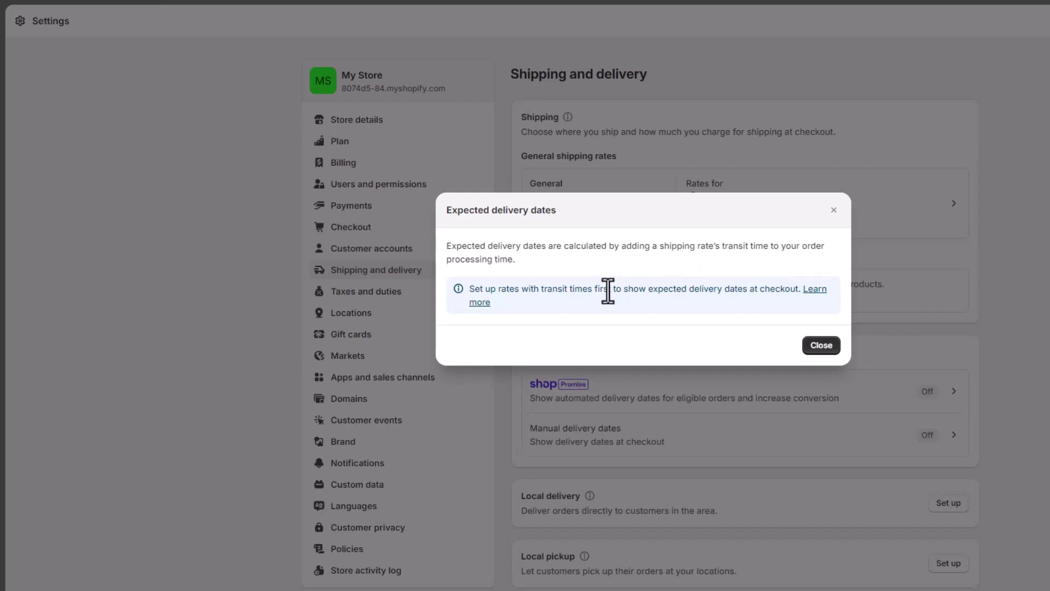
pyautogui.click(833, 211)
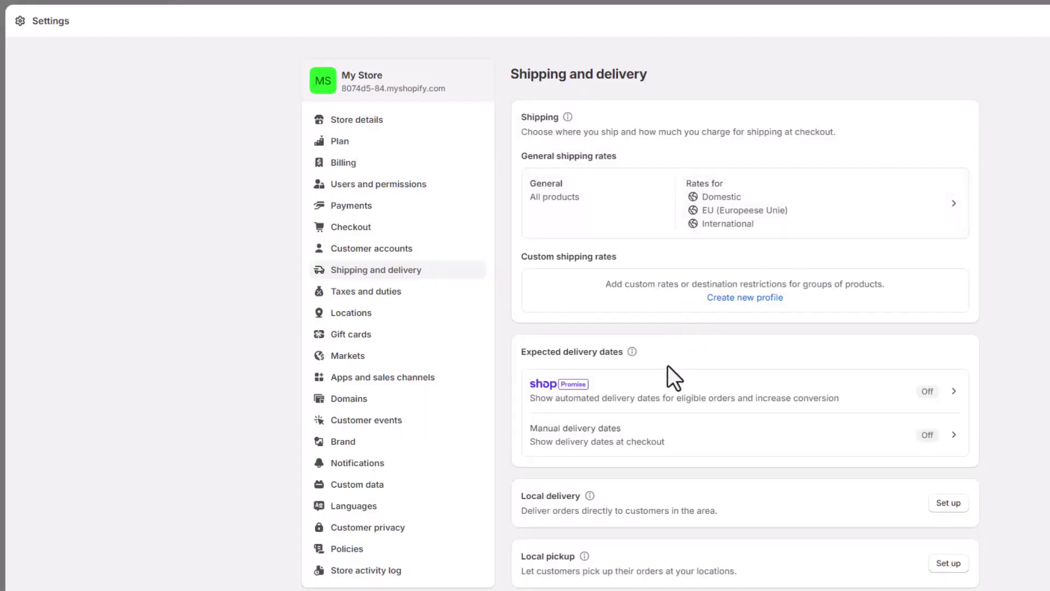
pyautogui.scroll(-3, 667, 367)
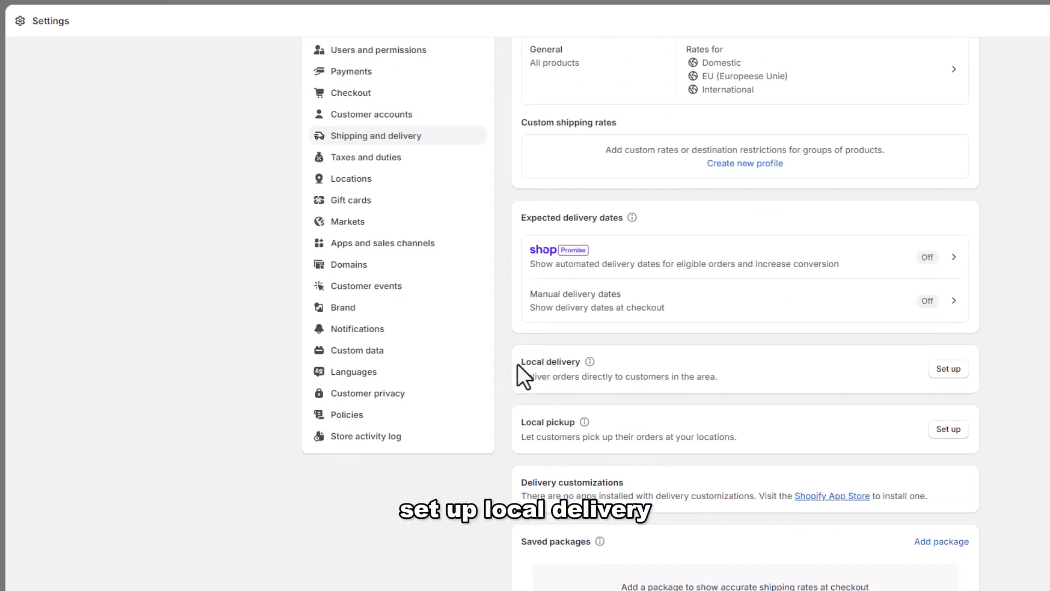
pyautogui.moveTo(518, 362); pyautogui.dragTo(581, 363)
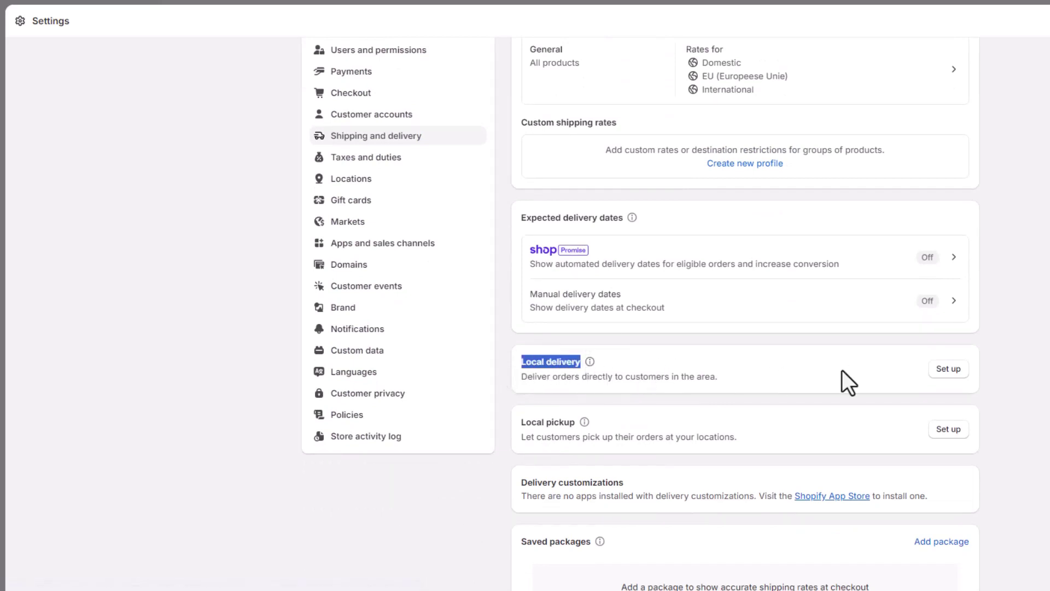
# Enable 'This location offers local delivery' for the Shop location
pyautogui.click(946, 370)
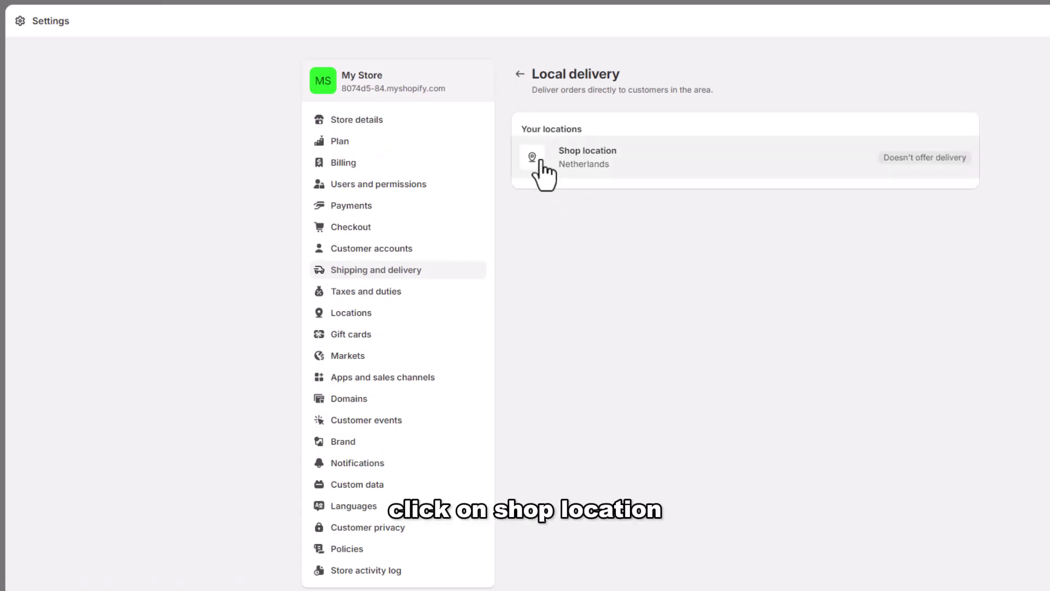
pyautogui.click(598, 166)
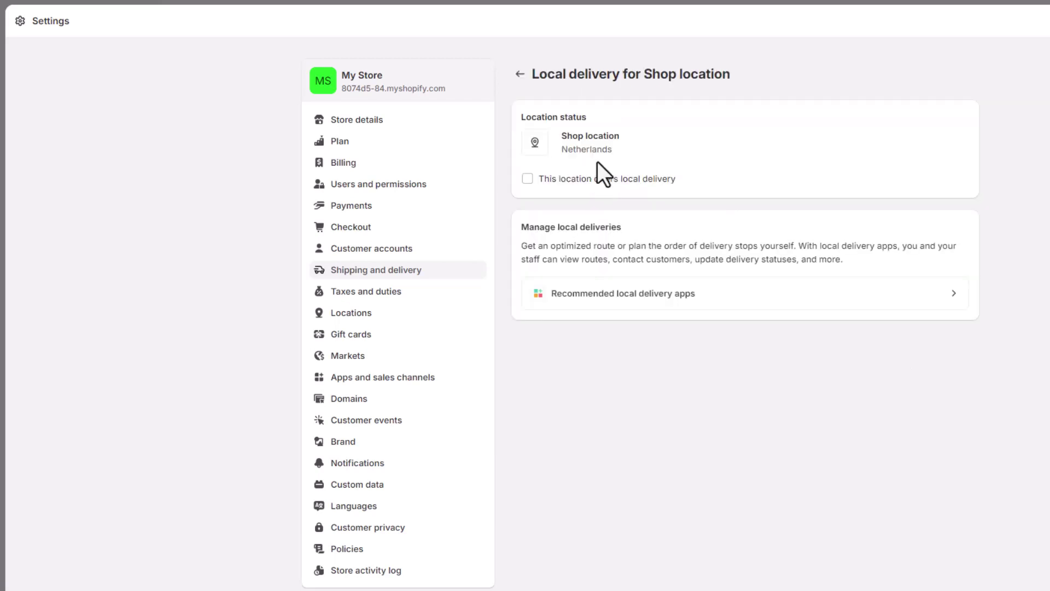
pyautogui.click(527, 177)
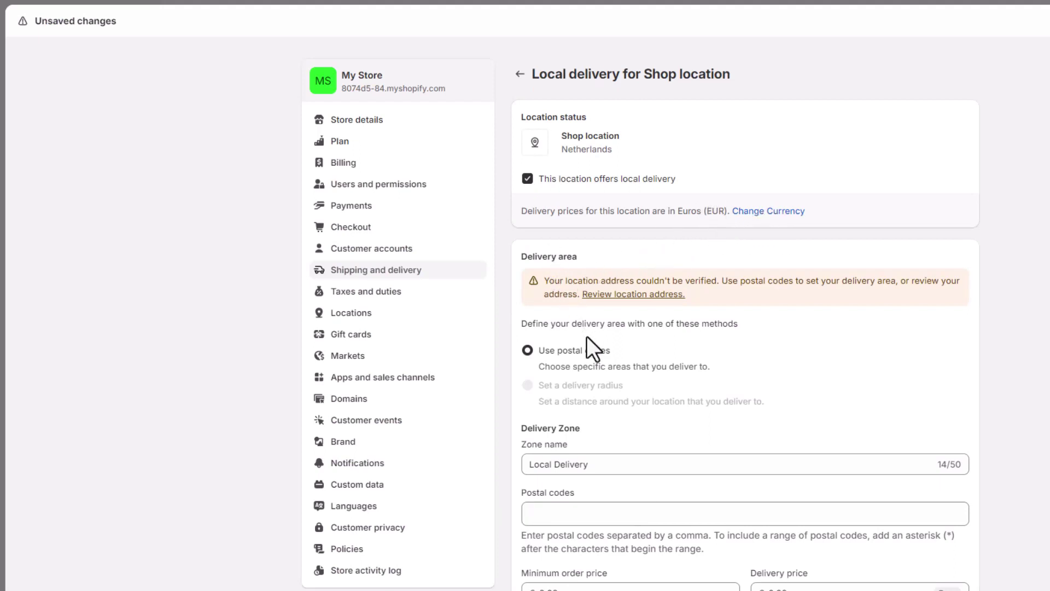
# Enter delivery postal code 1000 and a 50.00 minimum order price for the Local Delivery zone
pyautogui.scroll(-3, 590, 350)
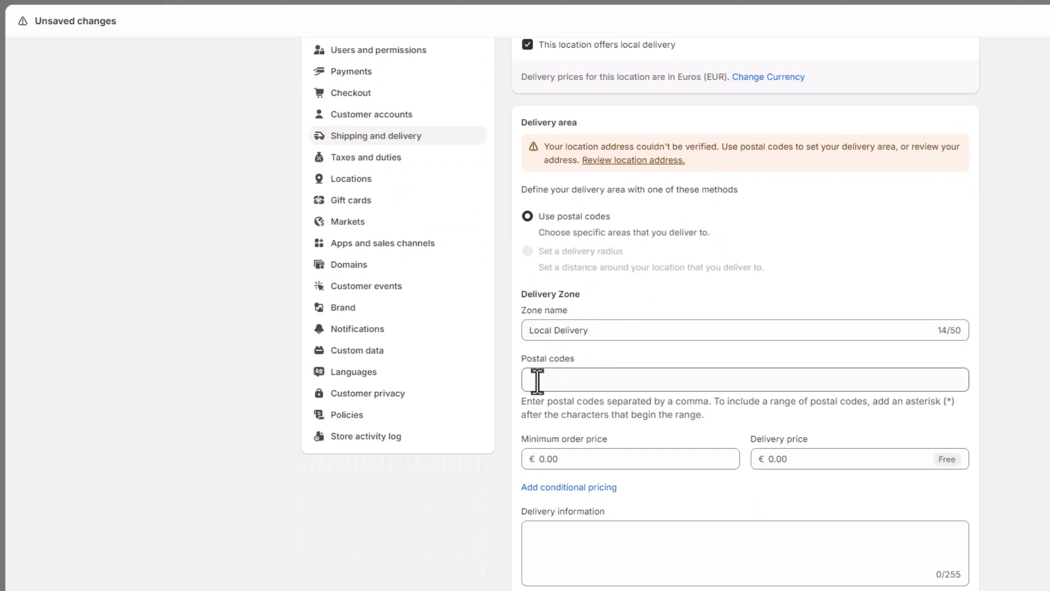
pyautogui.click(536, 382)
pyautogui.write('1000,')
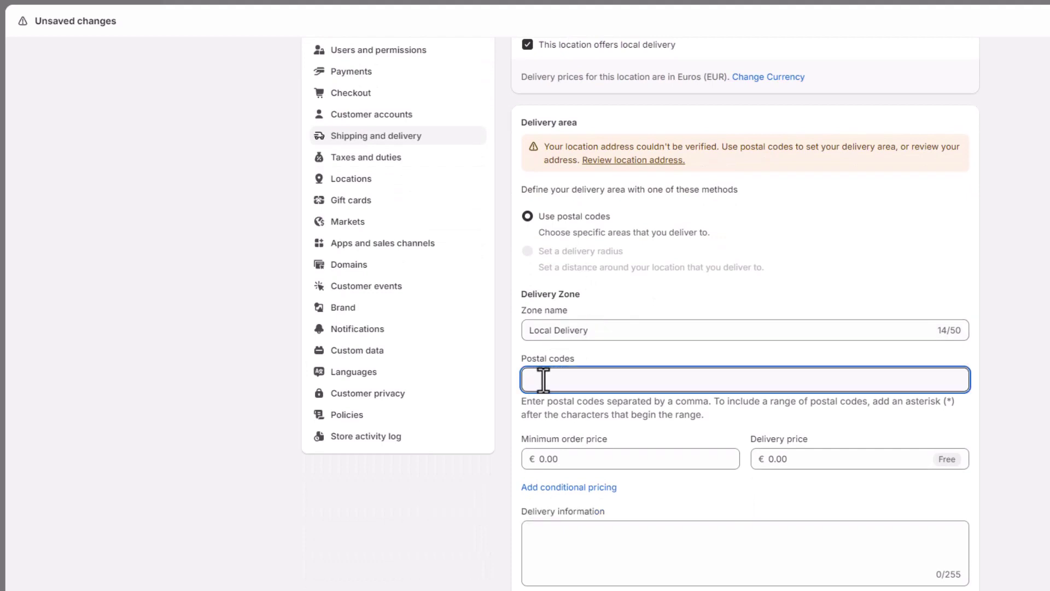
pyautogui.scroll(-1, 521, 436)
pyautogui.scroll(-2, 521, 436)
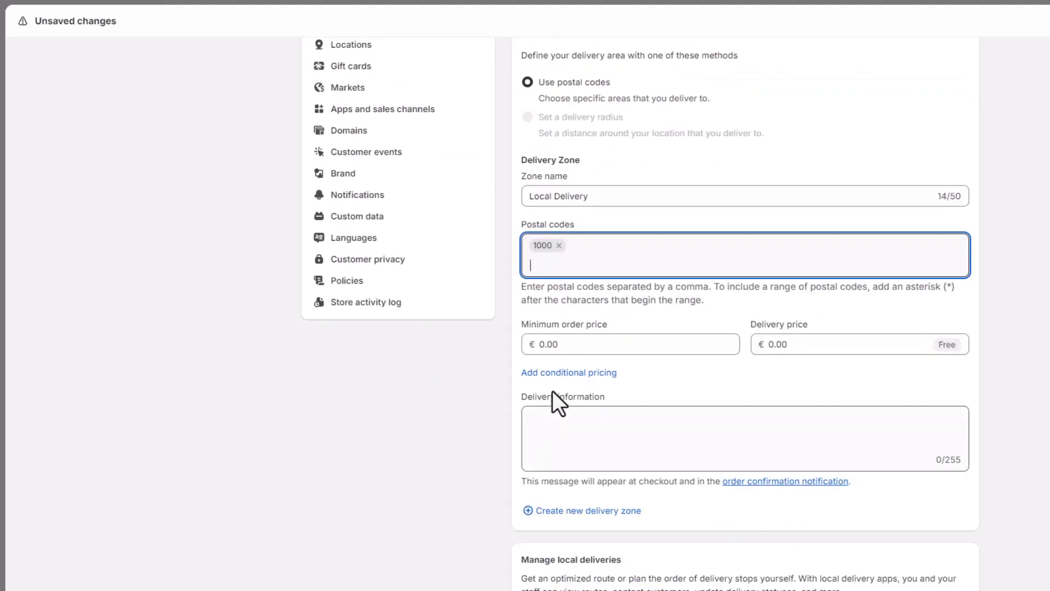
pyautogui.click(560, 346)
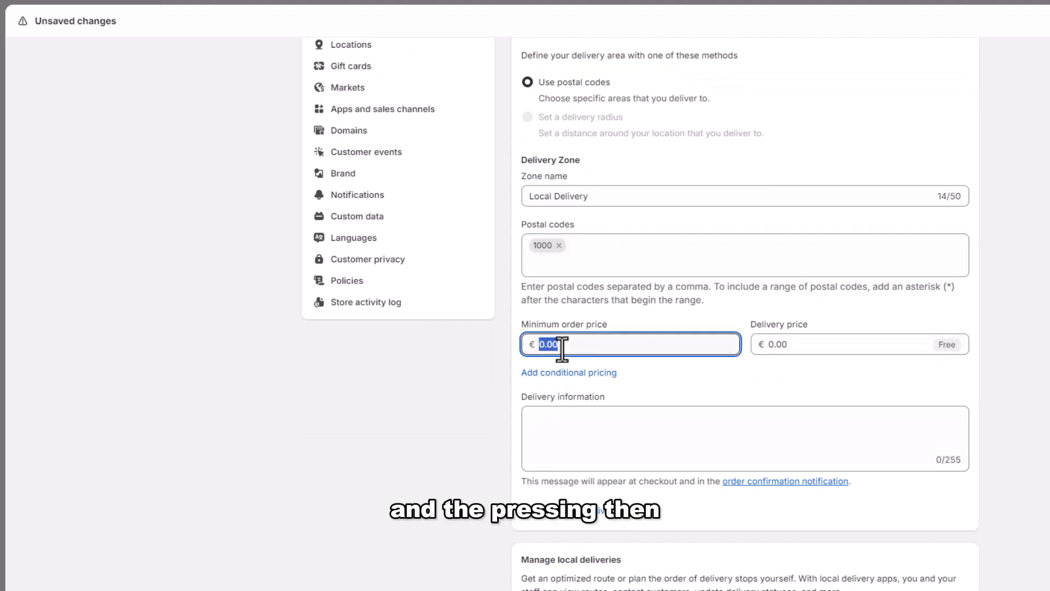
pyautogui.write('50')
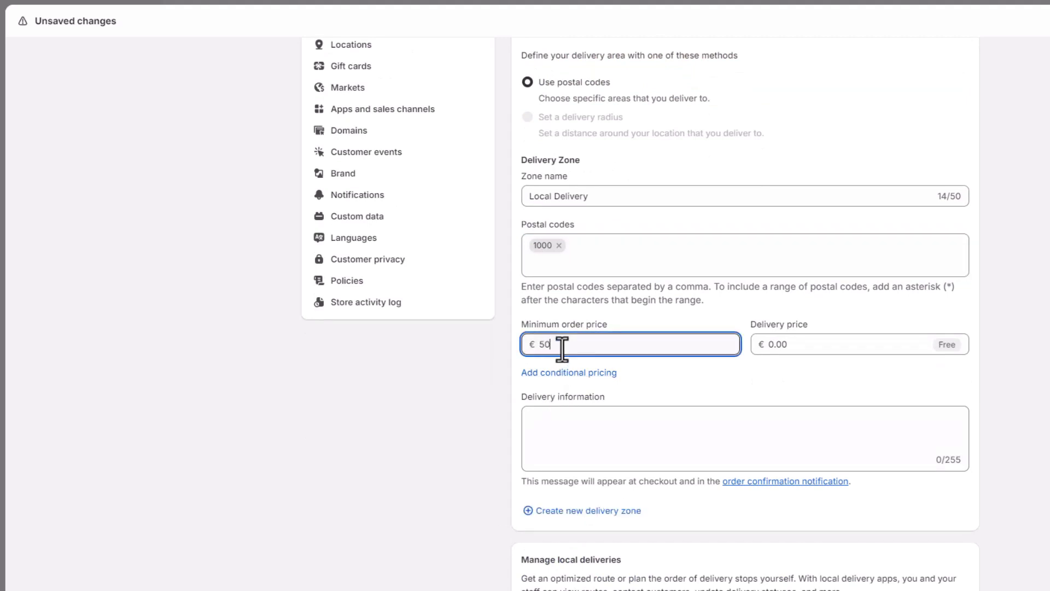
pyautogui.click(629, 363)
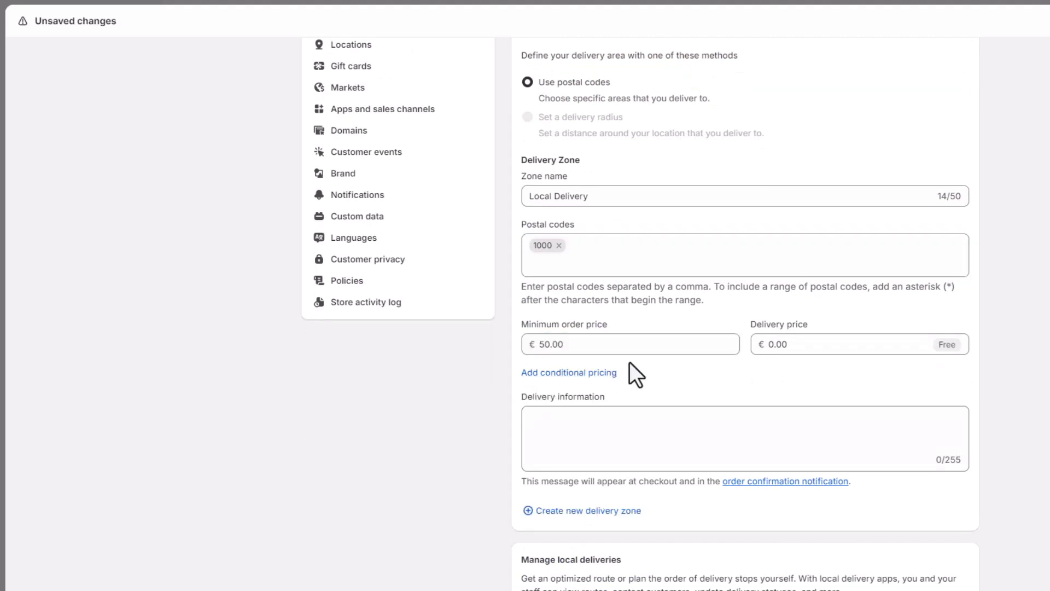
# Set the delivery price to 25.00 and the delivery information to 'Standard'
pyautogui.click(776, 346)
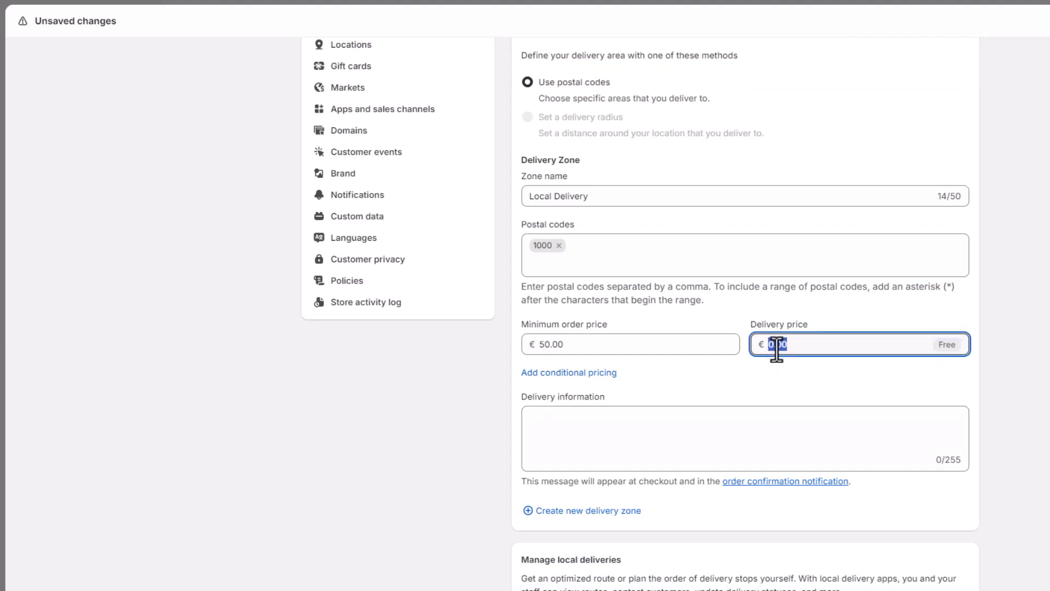
pyautogui.write('25')
pyautogui.click(669, 401)
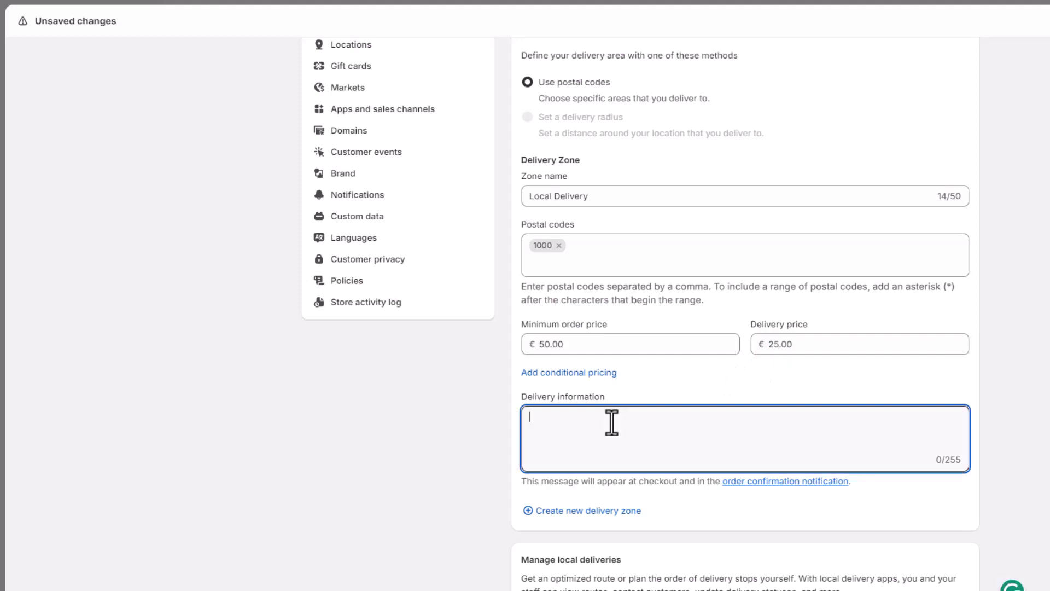
pyautogui.write('Standard')
pyautogui.click(517, 422)
pyautogui.scroll(-1, 827, 412)
pyautogui.scroll(2, 828, 412)
# Save the local delivery settings and return to the Shipping and delivery page
pyautogui.hotkey('ctrl', 's')
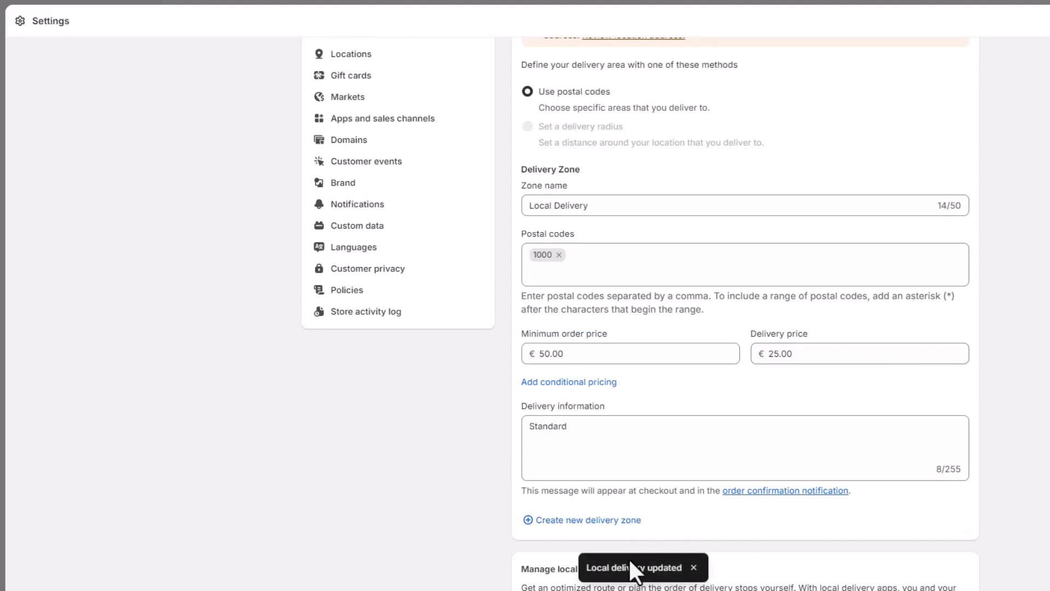
pyautogui.scroll(5, 730, 442)
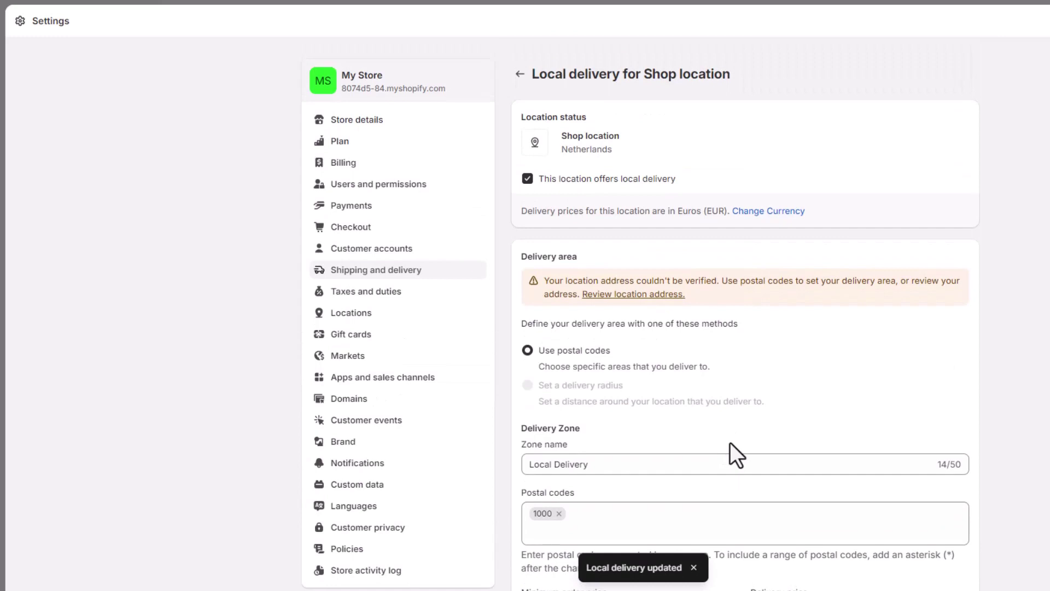
pyautogui.click(520, 75)
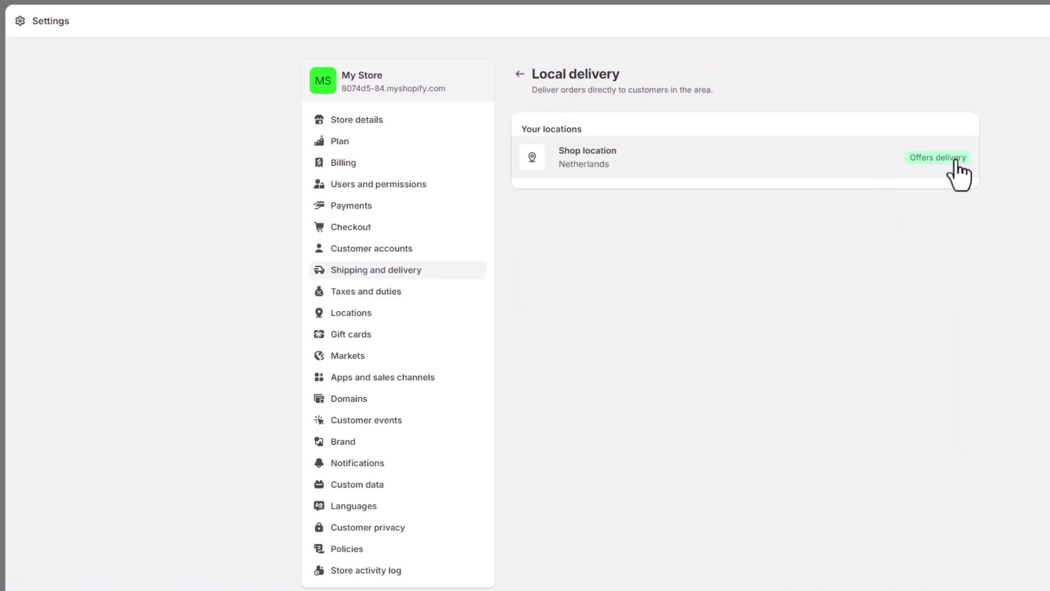
pyautogui.click(519, 74)
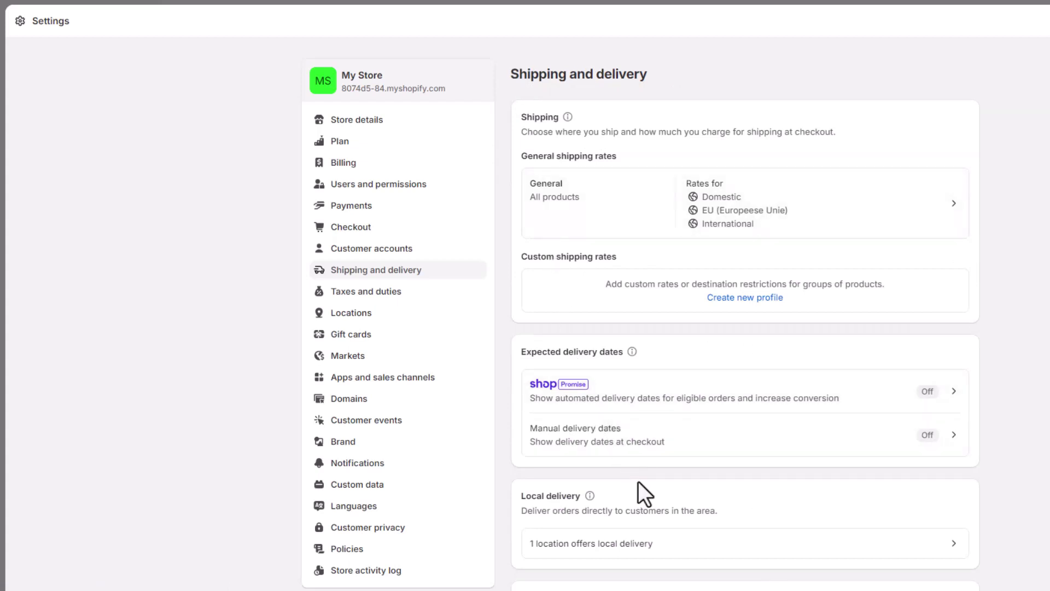
pyautogui.scroll(-1, 639, 482)
pyautogui.scroll(-4, 638, 482)
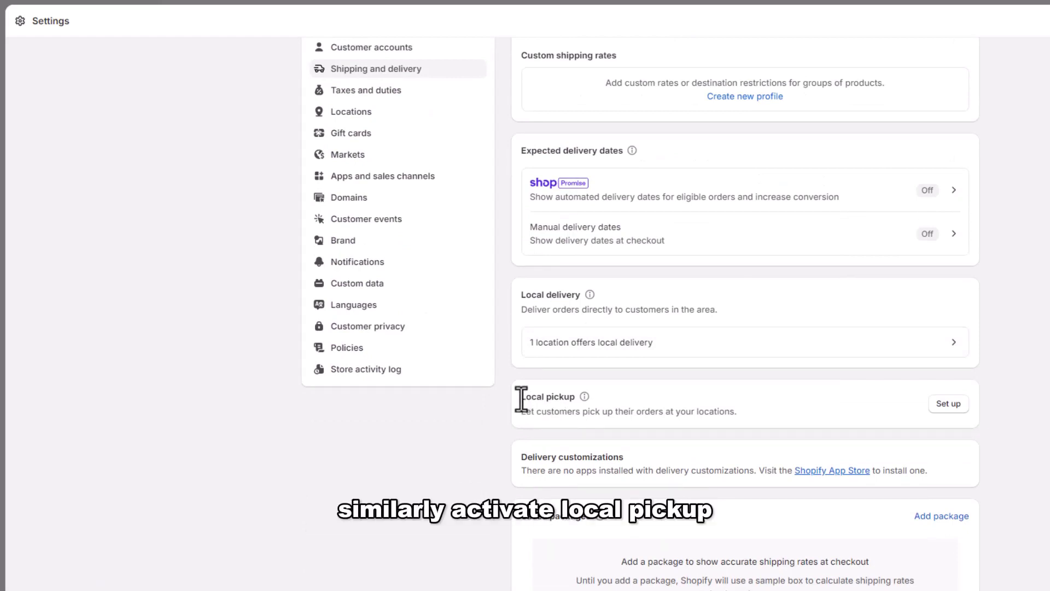
# Enable local pickup at the Shop location with pickup time 'Usually ready in 24 hours'
pyautogui.moveTo(523, 397); pyautogui.dragTo(576, 399)
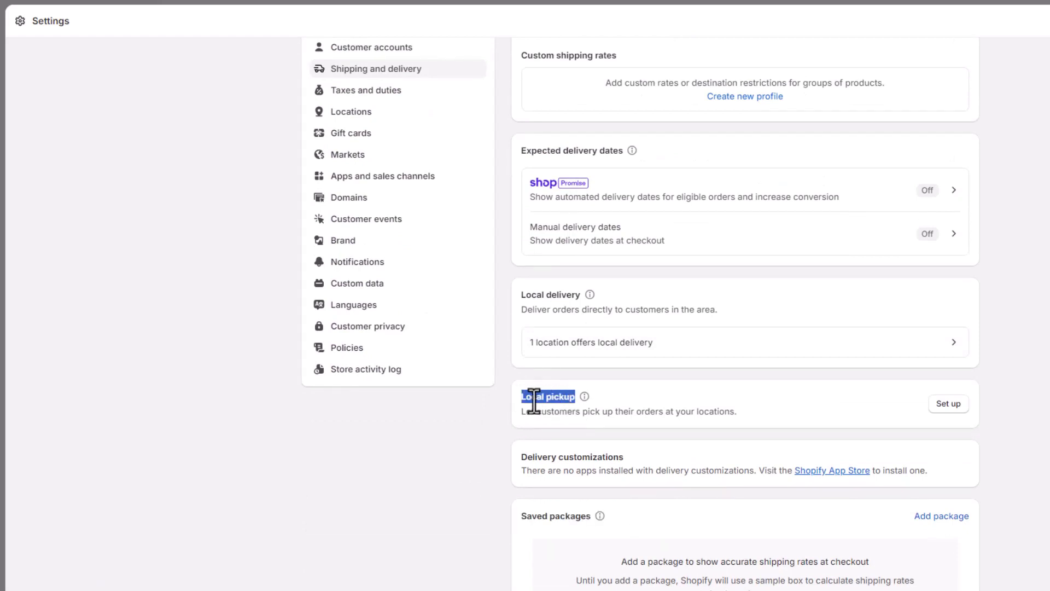
pyautogui.click(519, 399)
pyautogui.click(949, 404)
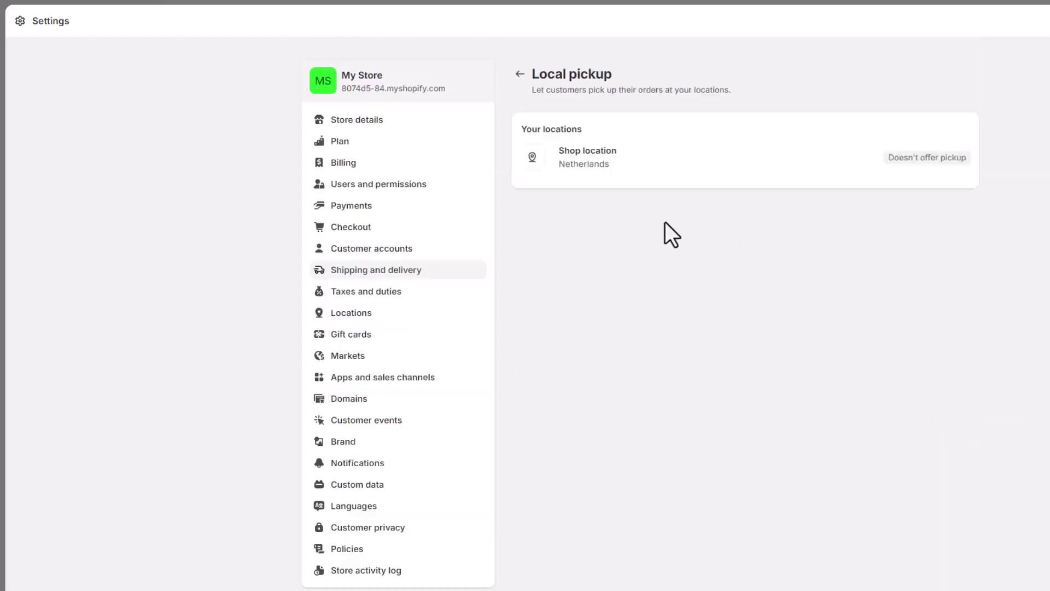
pyautogui.click(599, 160)
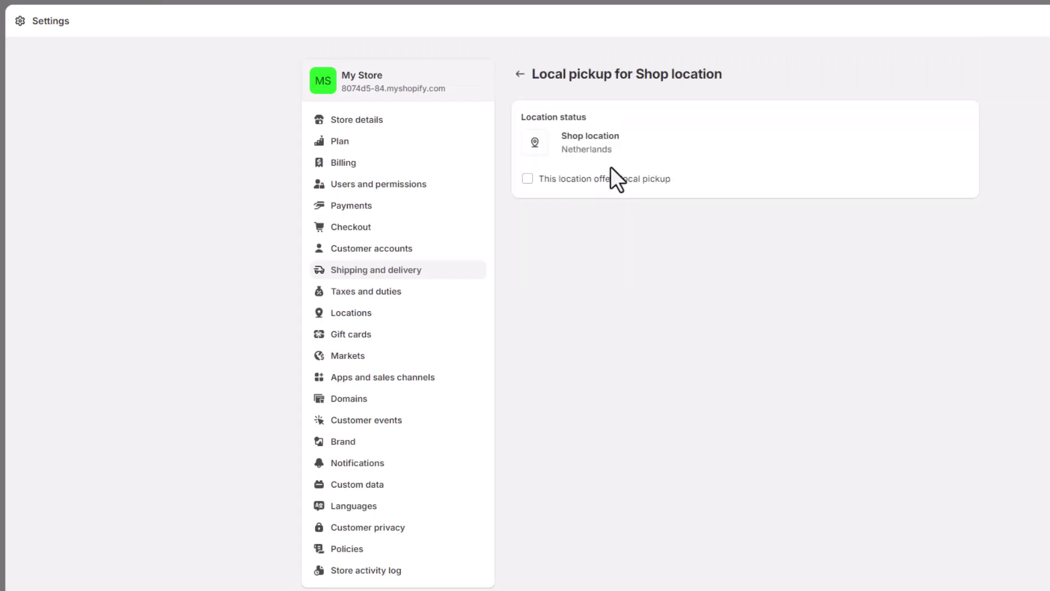
pyautogui.click(527, 179)
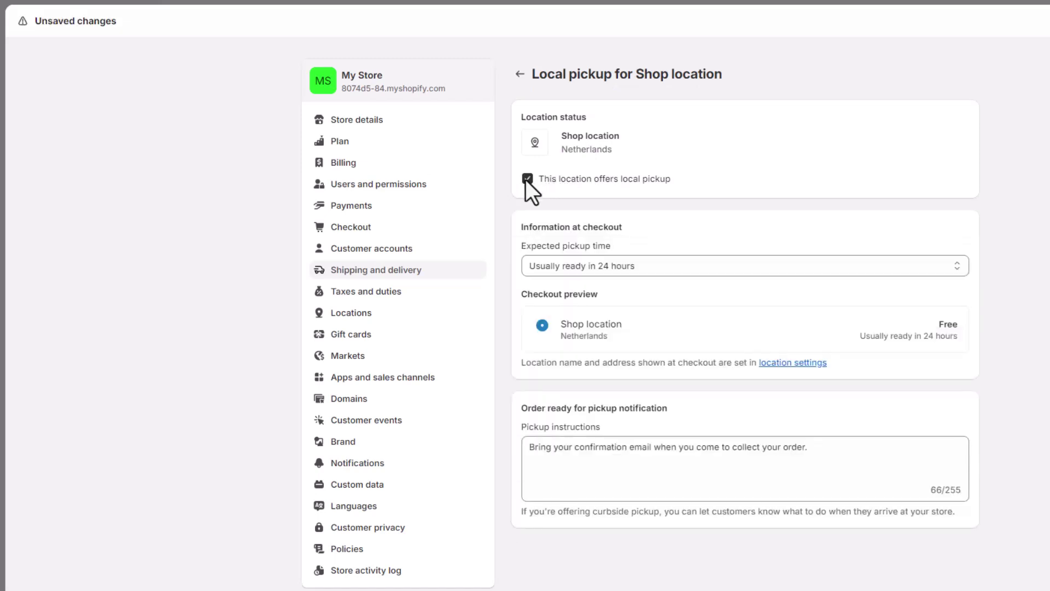
pyautogui.click(547, 271)
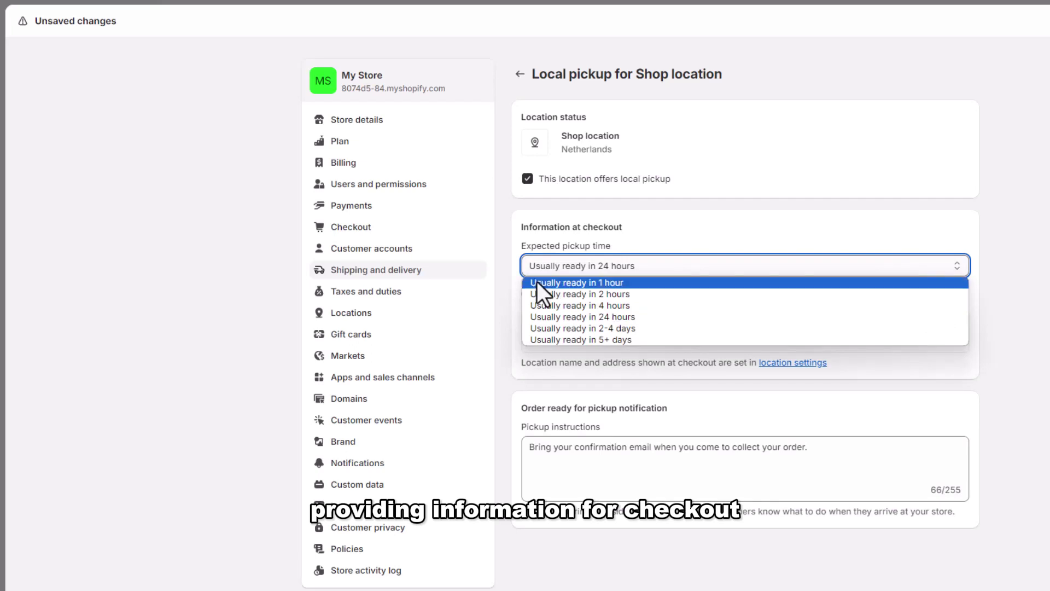
pyautogui.click(598, 284)
pyautogui.click(595, 273)
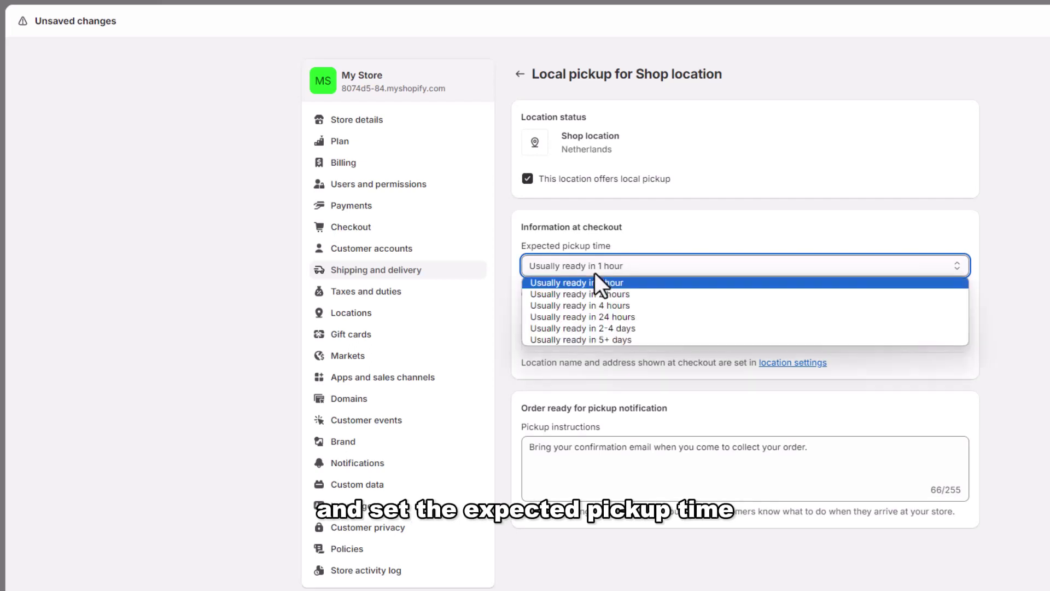
pyautogui.click(588, 316)
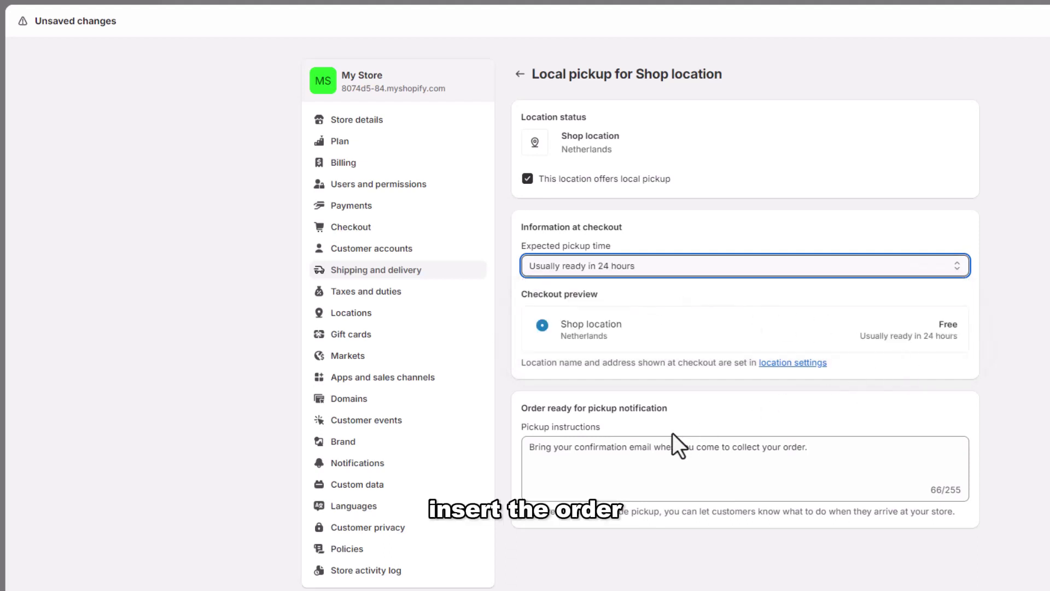
# Replace the pickup instructions with a contact e-mail address and save the local pickup settings
pyautogui.moveTo(808, 448); pyautogui.dragTo(504, 451)
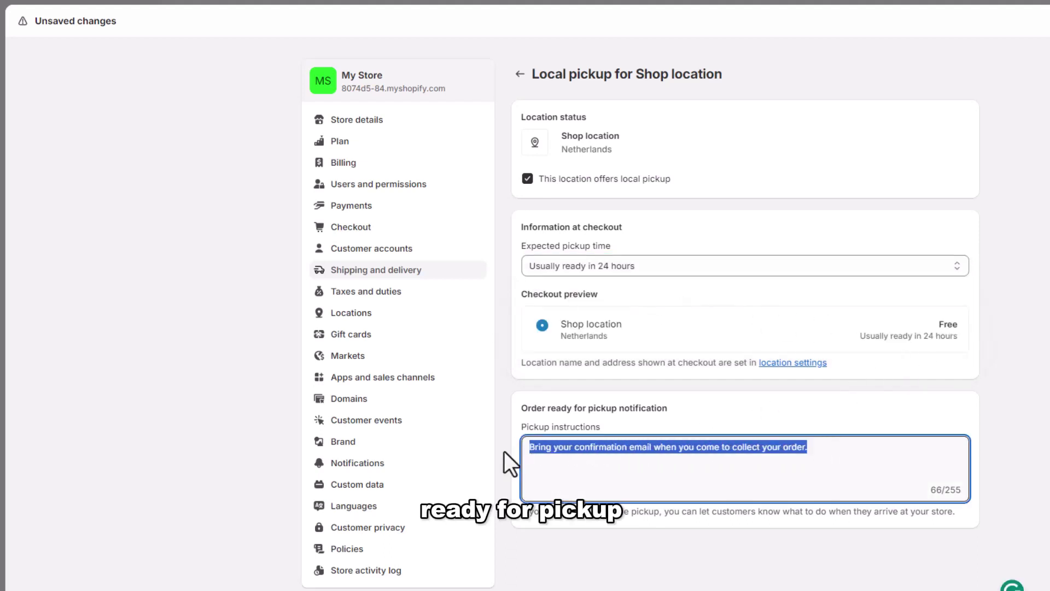
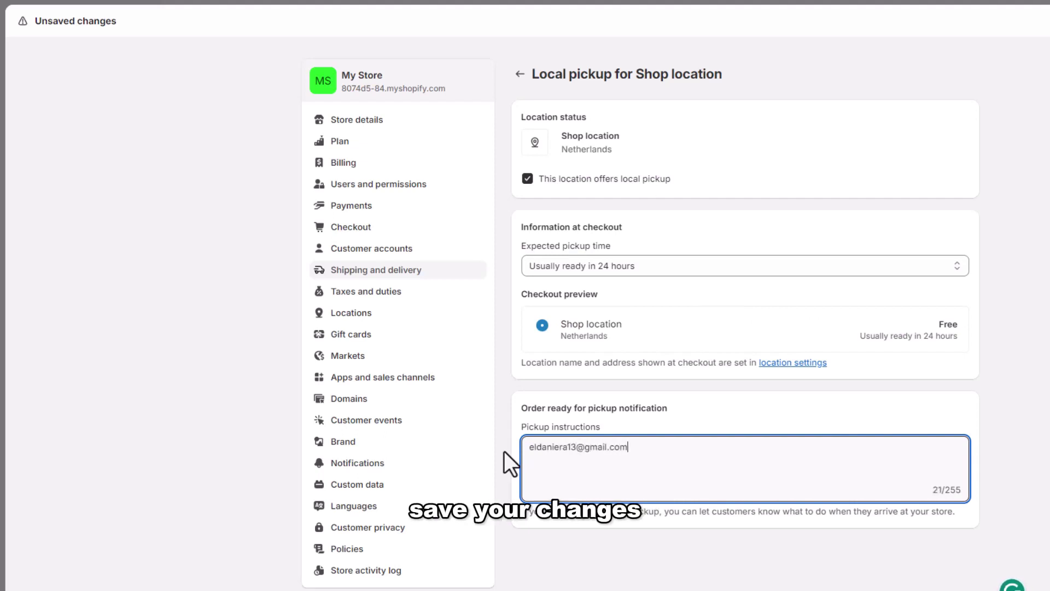
pyautogui.click(504, 450)
pyautogui.scroll(-1, 572, 469)
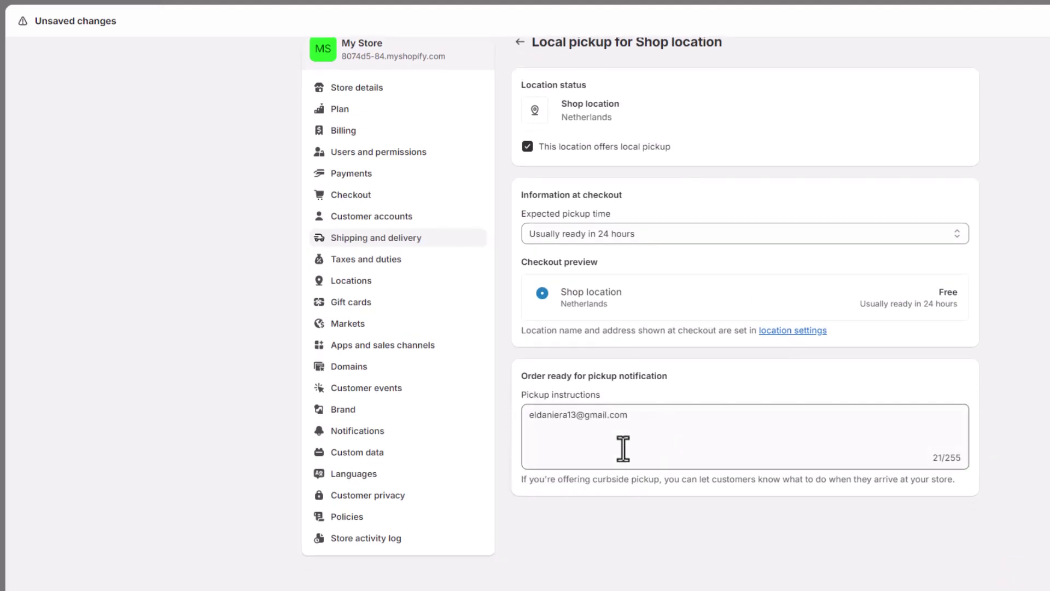
pyautogui.hotkey('ctrl', 's')
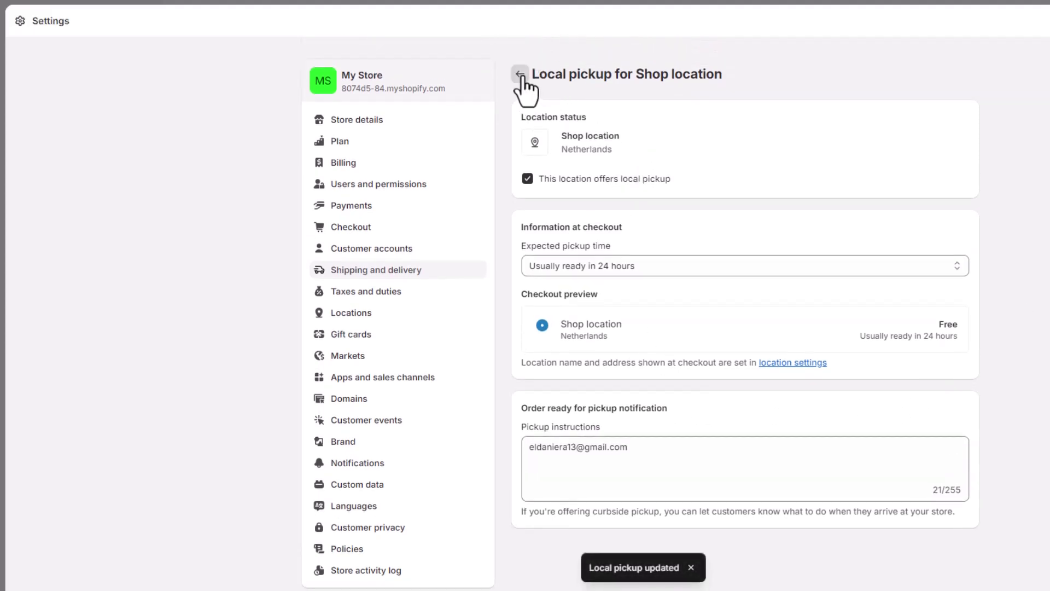
pyautogui.click(523, 79)
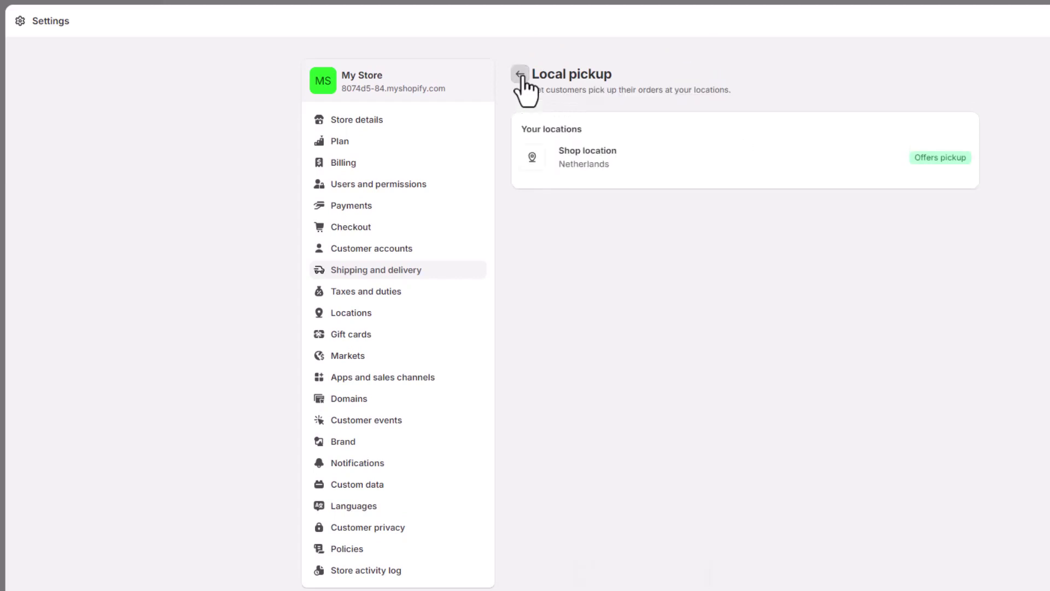
# Return to Shipping and delivery, briefly check the Shopify App Store link, and scroll to Saved packages
pyautogui.click(521, 75)
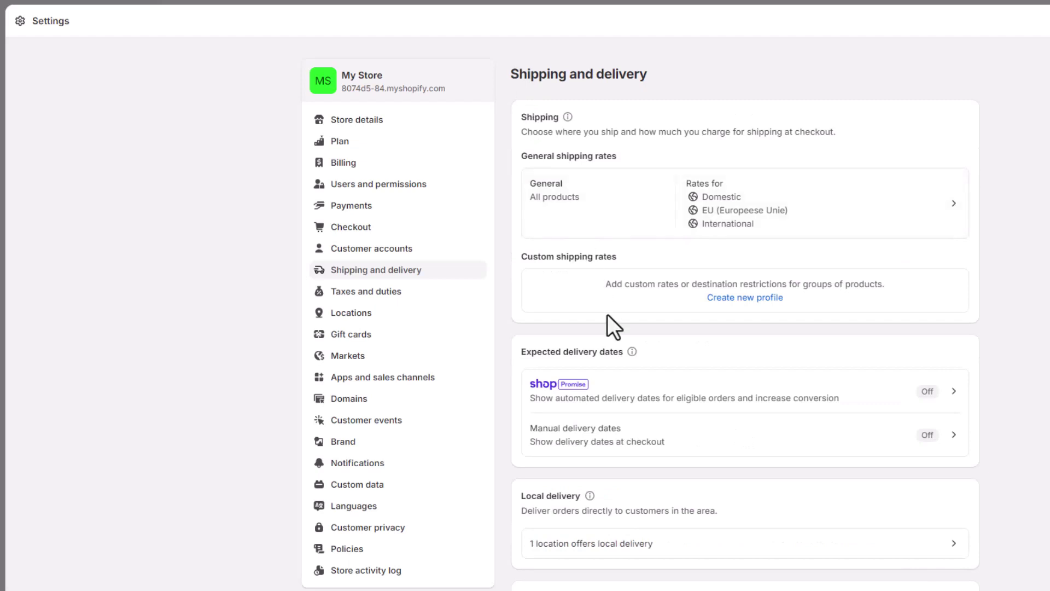
pyautogui.scroll(-3, 662, 399)
pyautogui.scroll(-2, 659, 390)
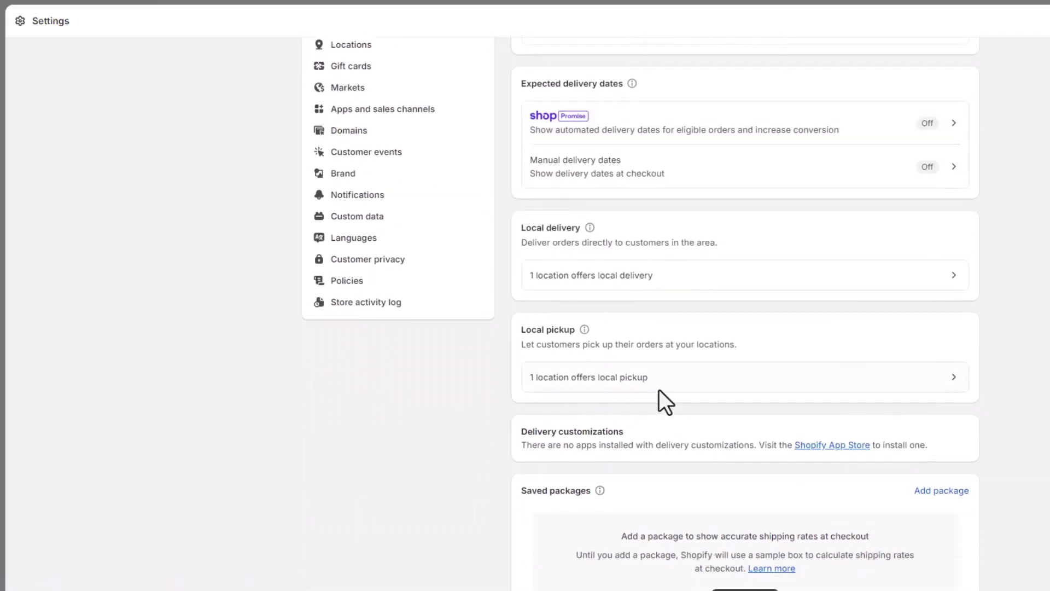
pyautogui.scroll(-1, 666, 383)
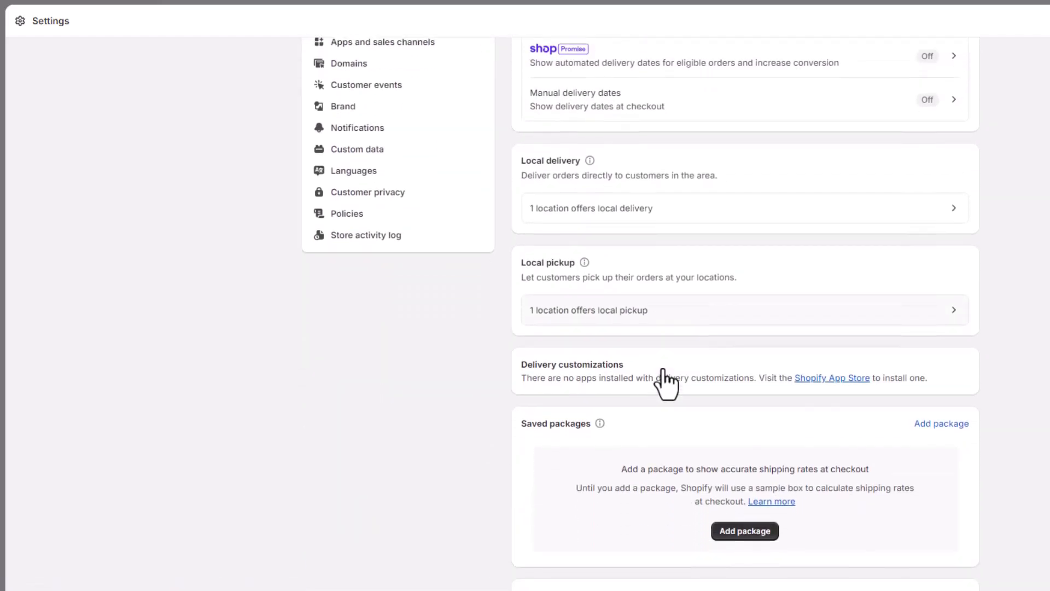
pyautogui.scroll(-1, 608, 376)
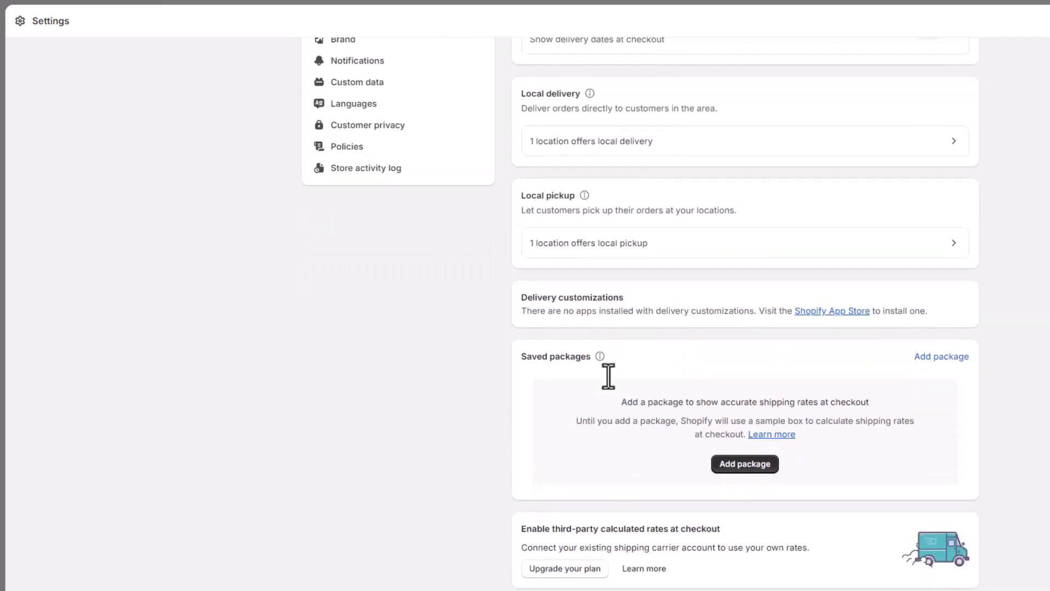
pyautogui.click(815, 311)
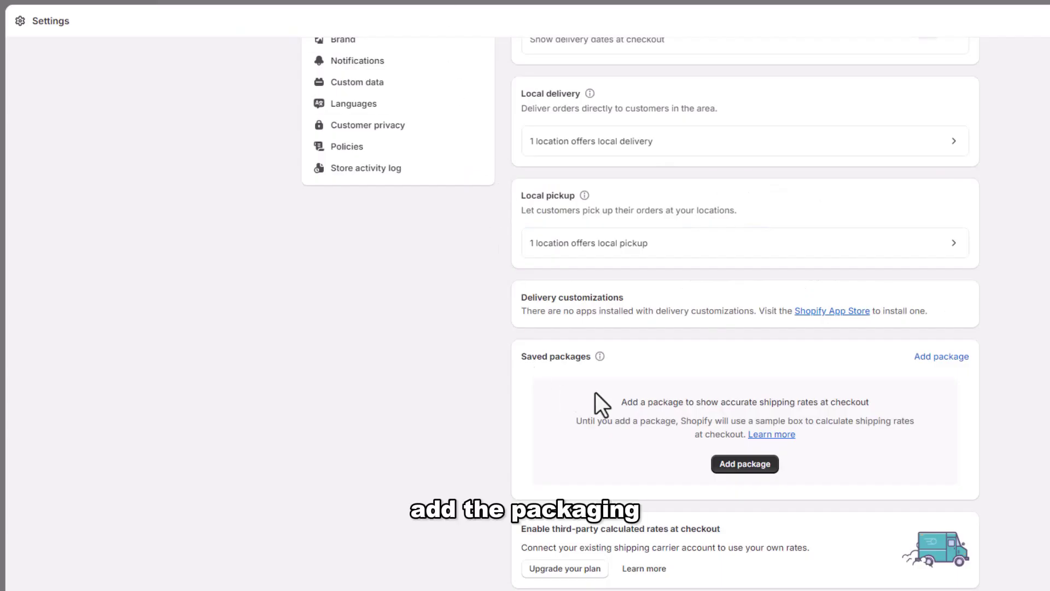
pyautogui.scroll(-1, 714, 433)
pyautogui.scroll(-2, 716, 435)
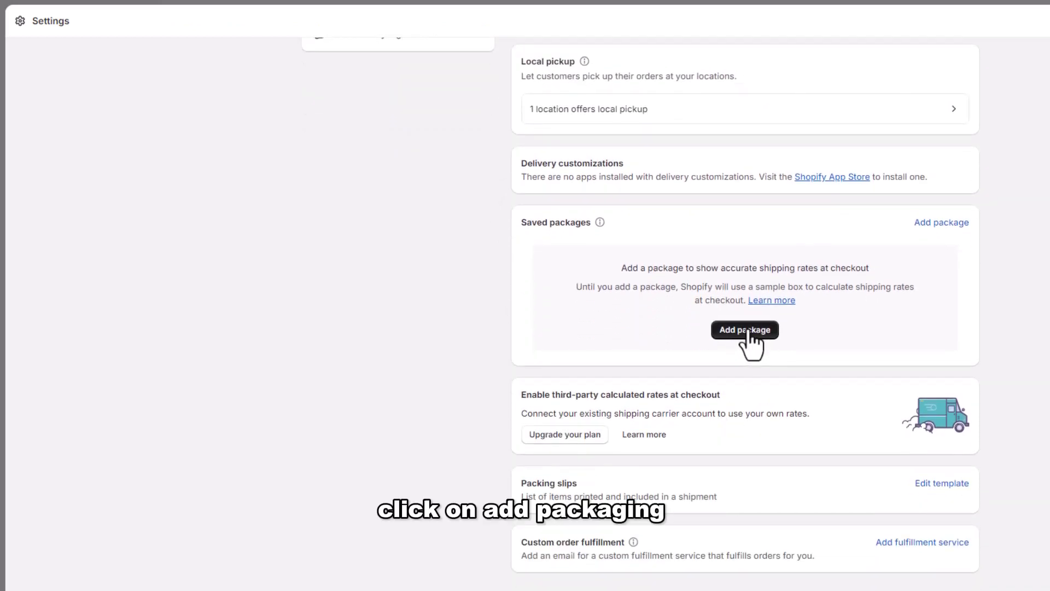
# Start a new saved package named 'My Package' with package type Box
pyautogui.click(745, 330)
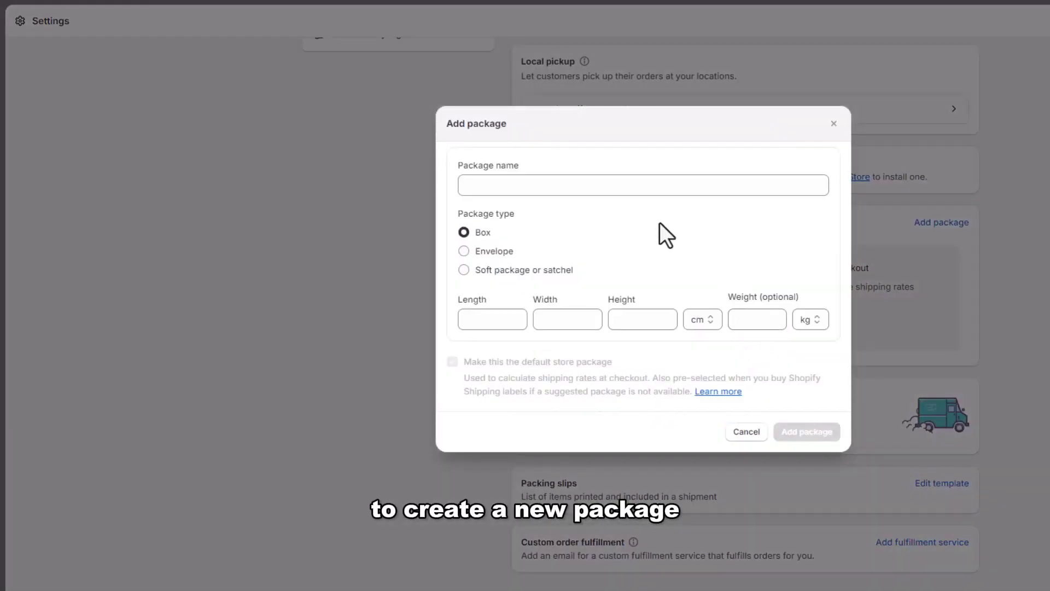
pyautogui.click(554, 185)
pyautogui.write('My Package')
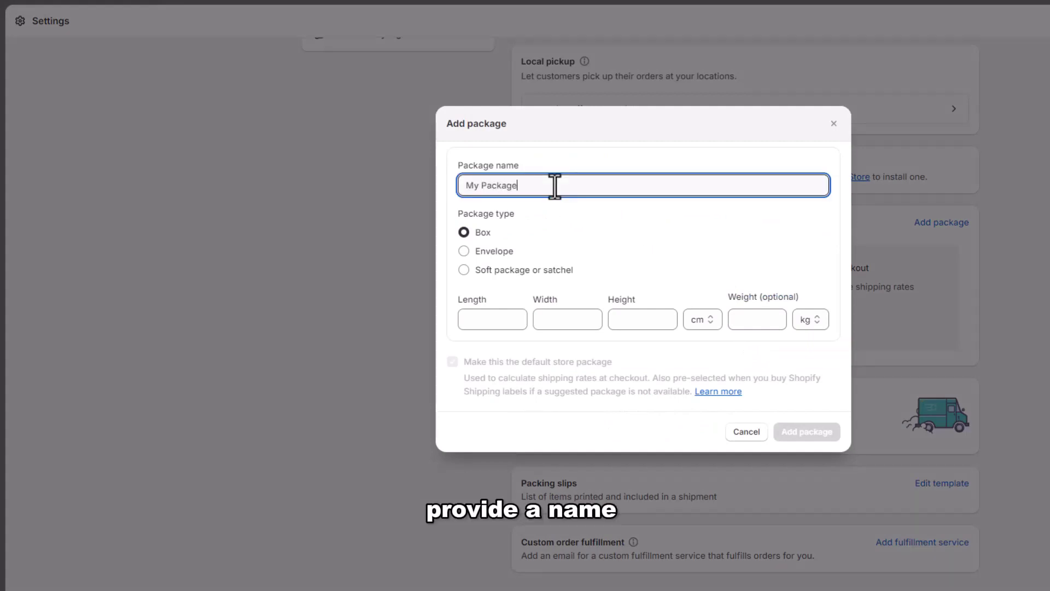
pyautogui.click(523, 214)
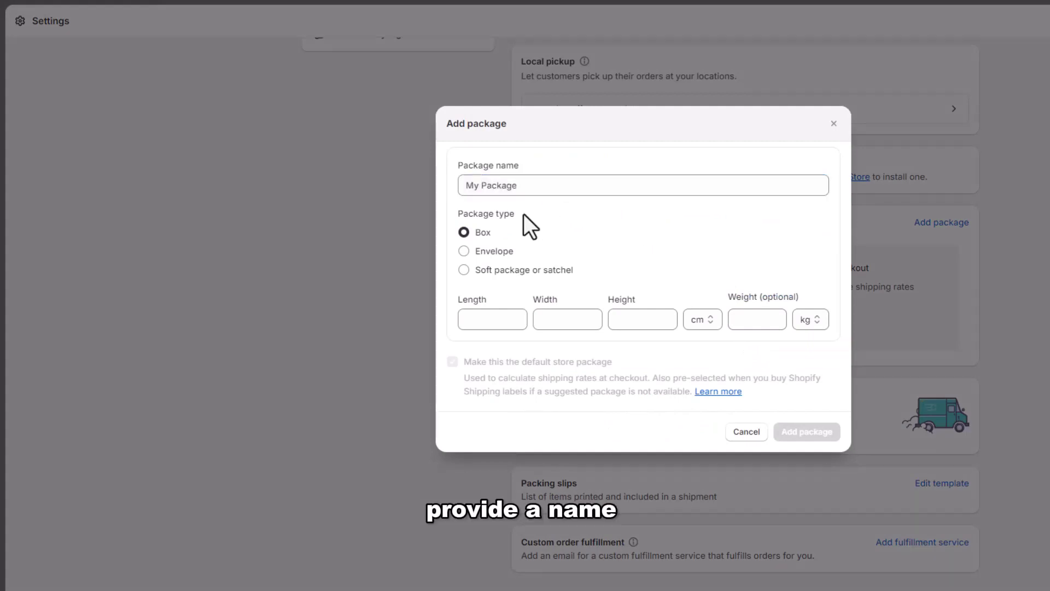
pyautogui.click(464, 251)
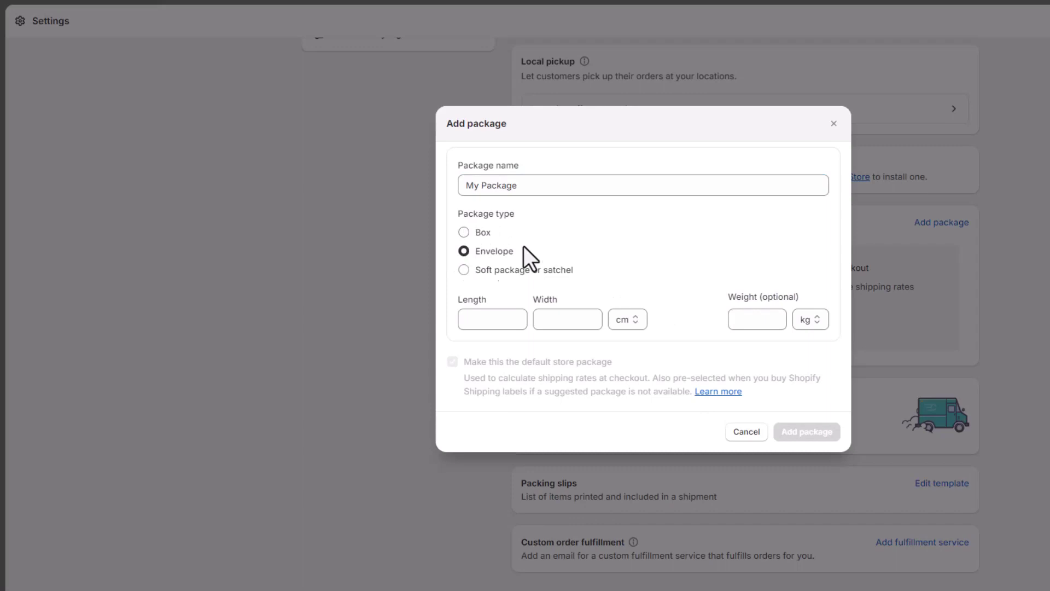
pyautogui.click(463, 269)
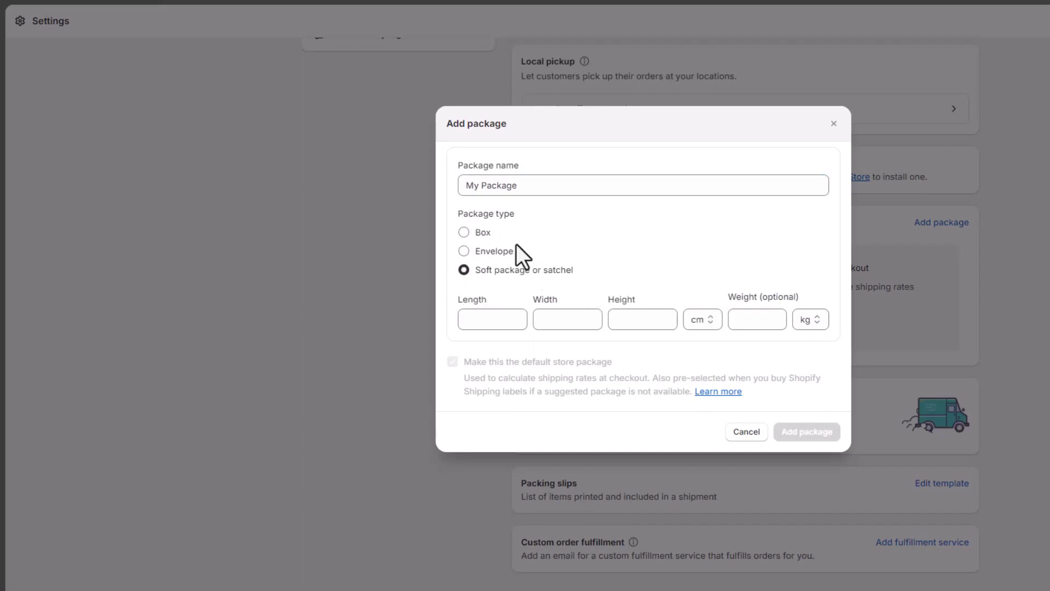
pyautogui.click(464, 232)
# Set the package dimensions to 25 × 25 × 50 cm
pyautogui.click(518, 316)
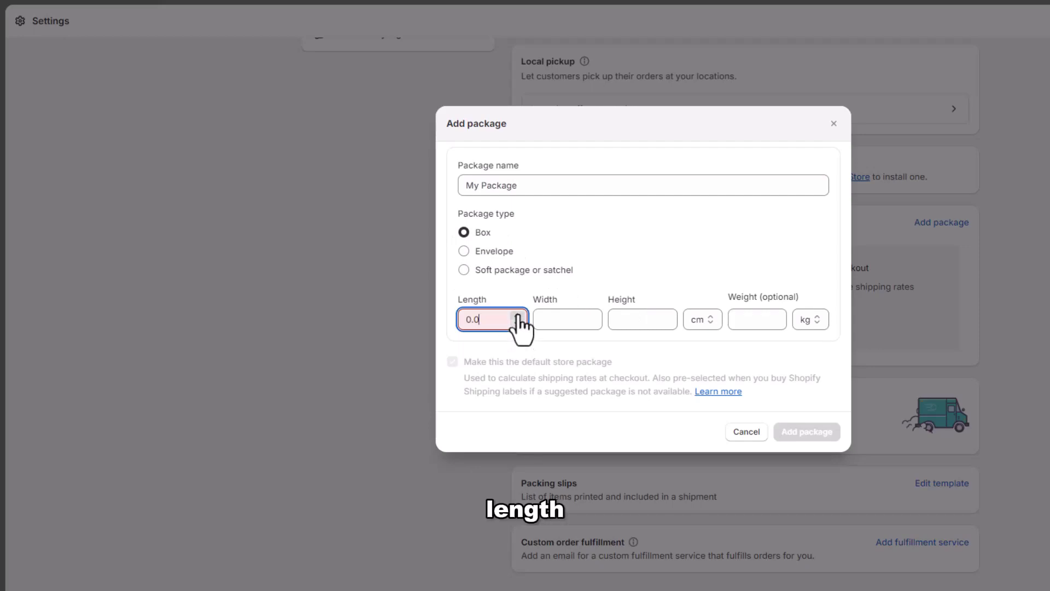
pyautogui.click(519, 316)
pyautogui.click(519, 316)
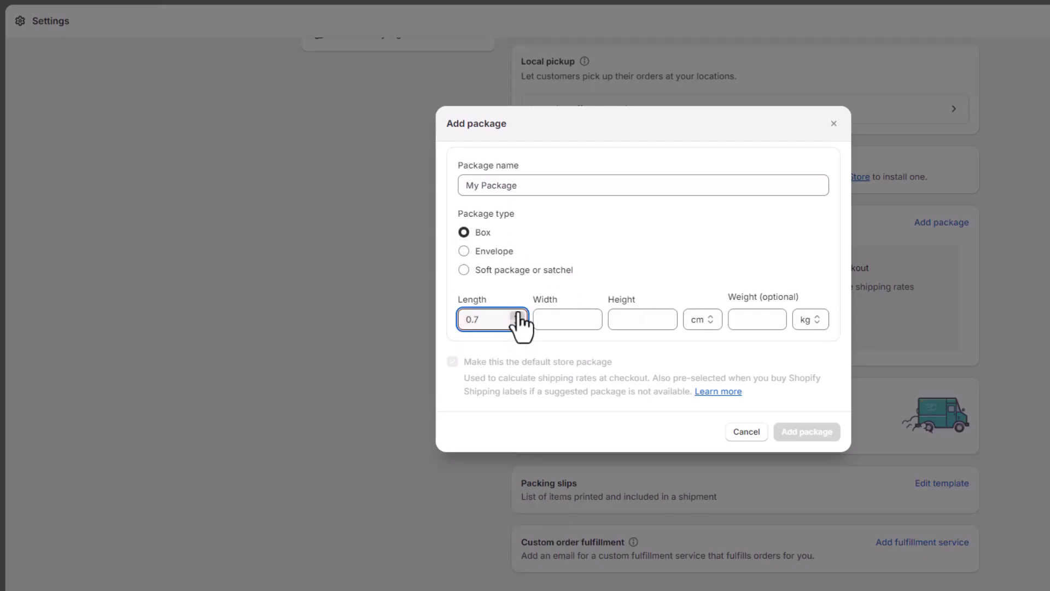
pyautogui.doubleClick(472, 319)
pyautogui.write('25')
pyautogui.click(558, 323)
pyautogui.write('2')
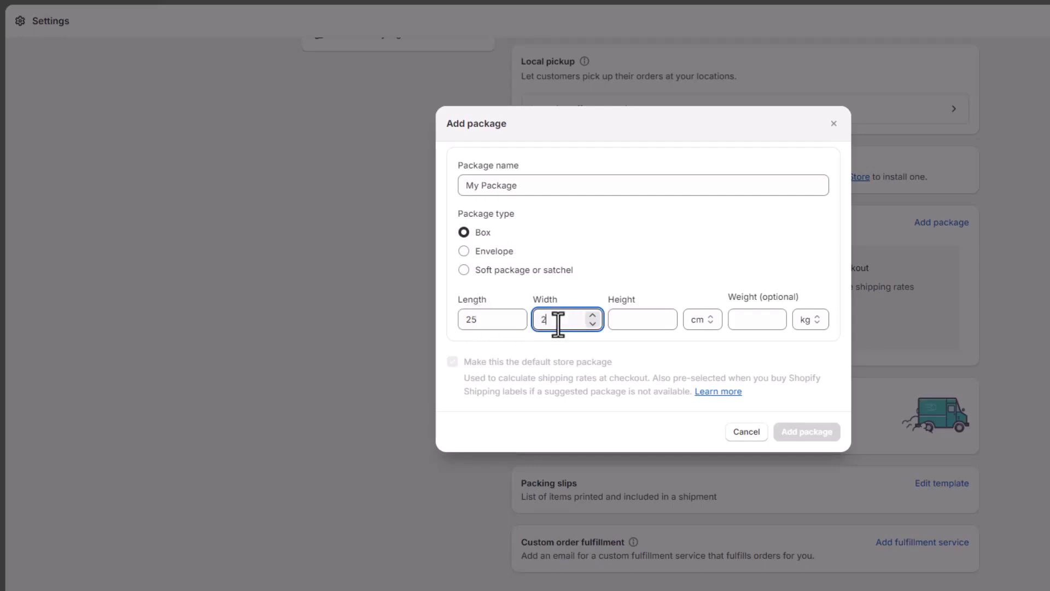
pyautogui.write('5')
pyautogui.click(617, 321)
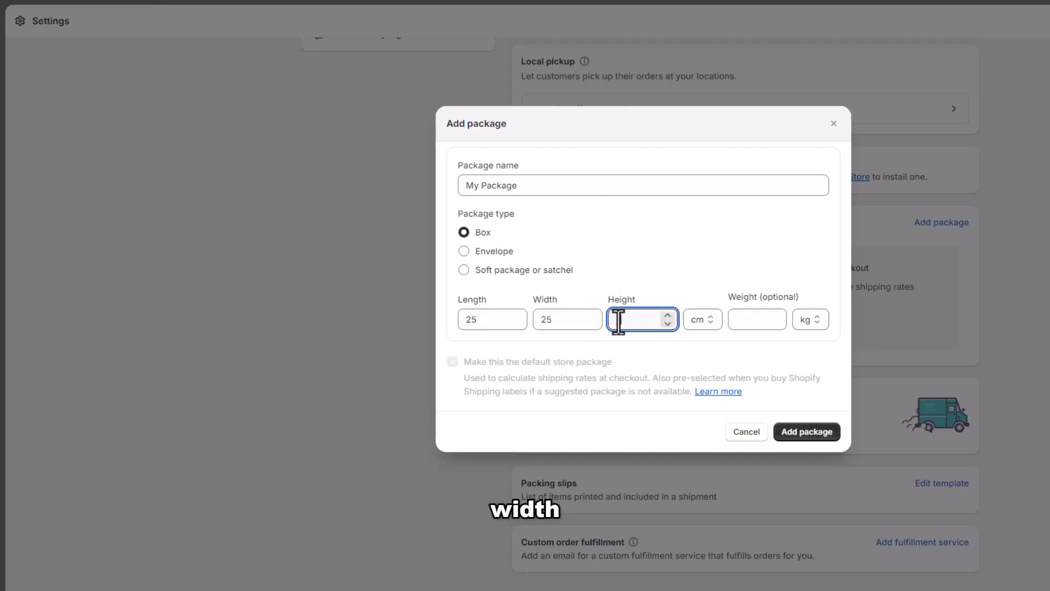
pyautogui.write('50')
pyautogui.click(711, 324)
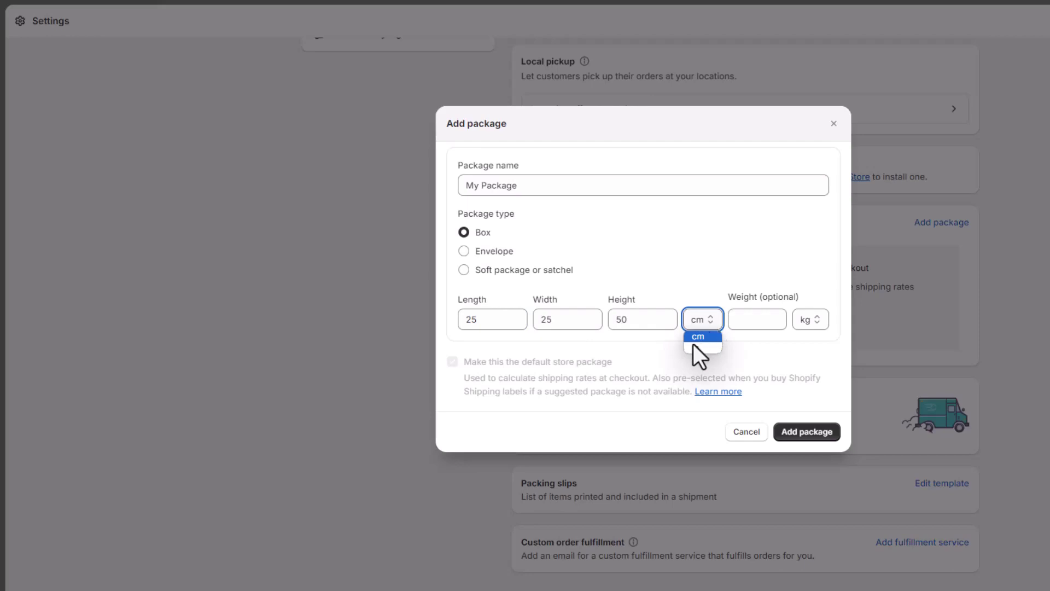
pyautogui.click(698, 337)
# Enter a 15 kg package weight and add the package
pyautogui.click(751, 319)
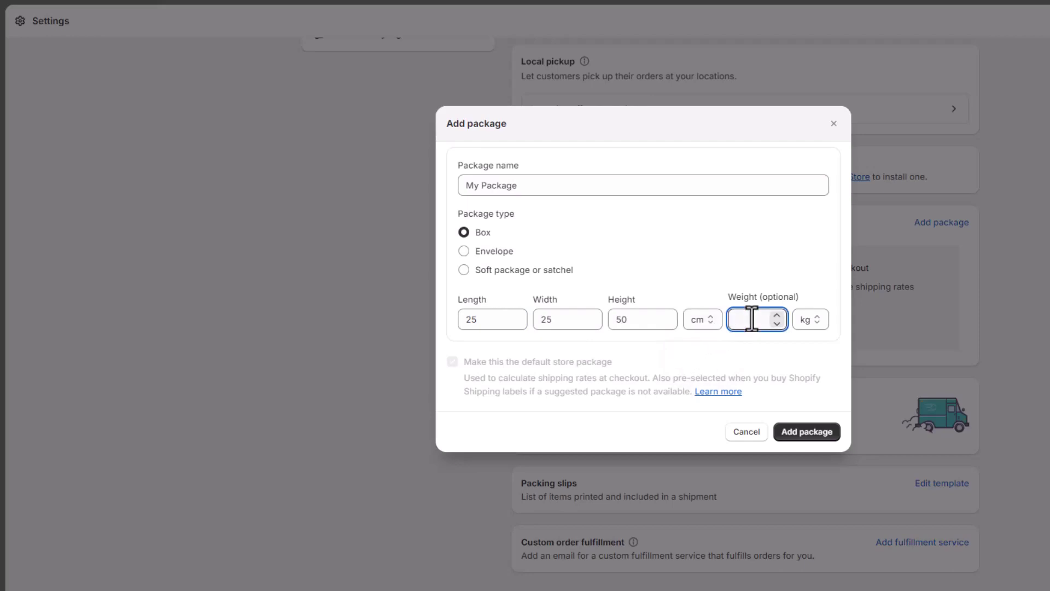
pyautogui.write('15')
pyautogui.click(817, 322)
pyautogui.click(816, 341)
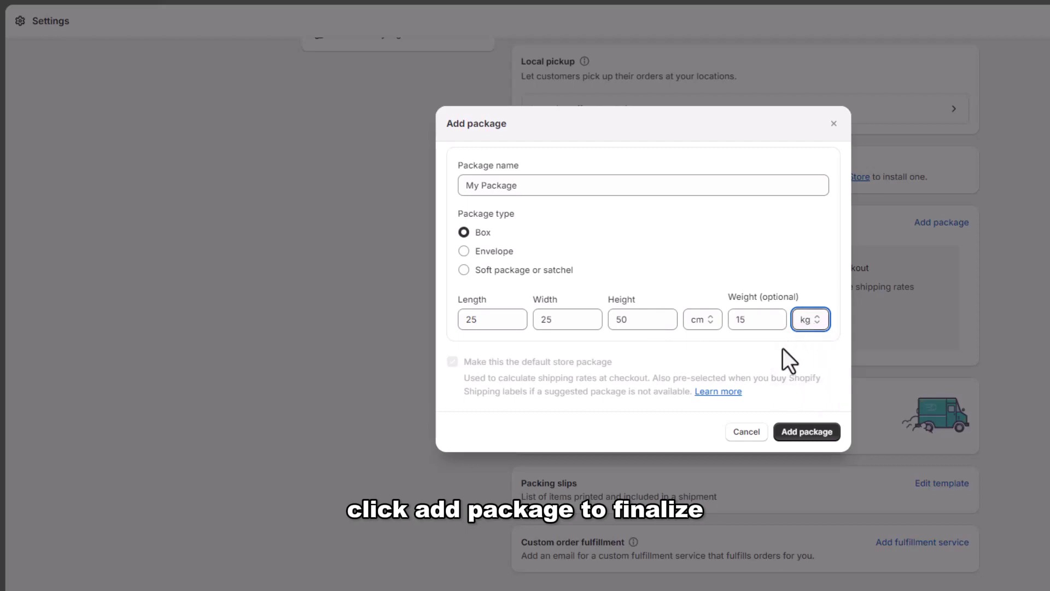
pyautogui.click(812, 431)
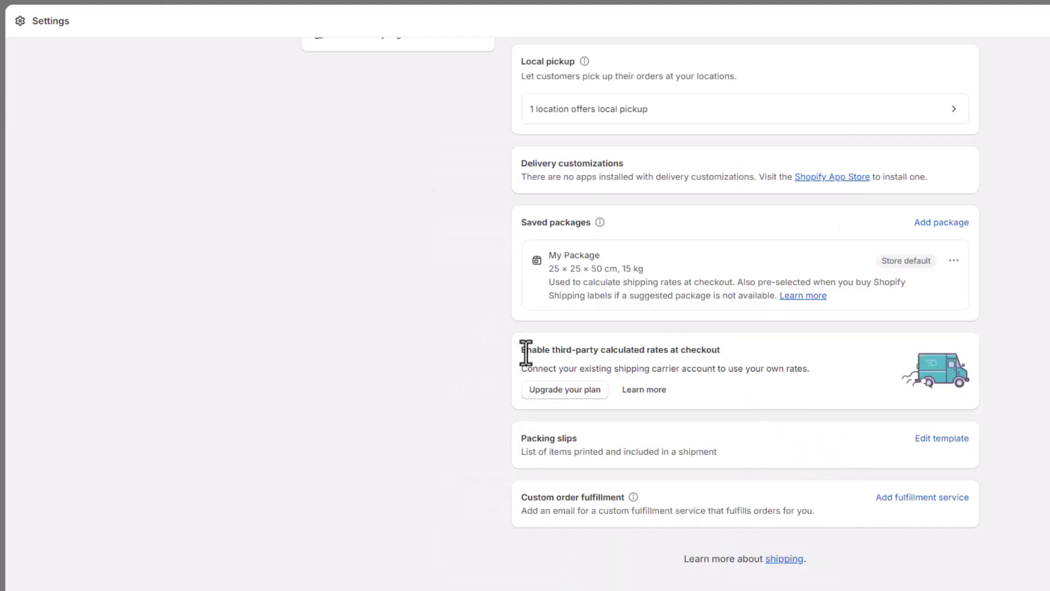
# Open the packing slip template editor from the Packing slips section
pyautogui.moveTo(523, 353); pyautogui.dragTo(726, 352)
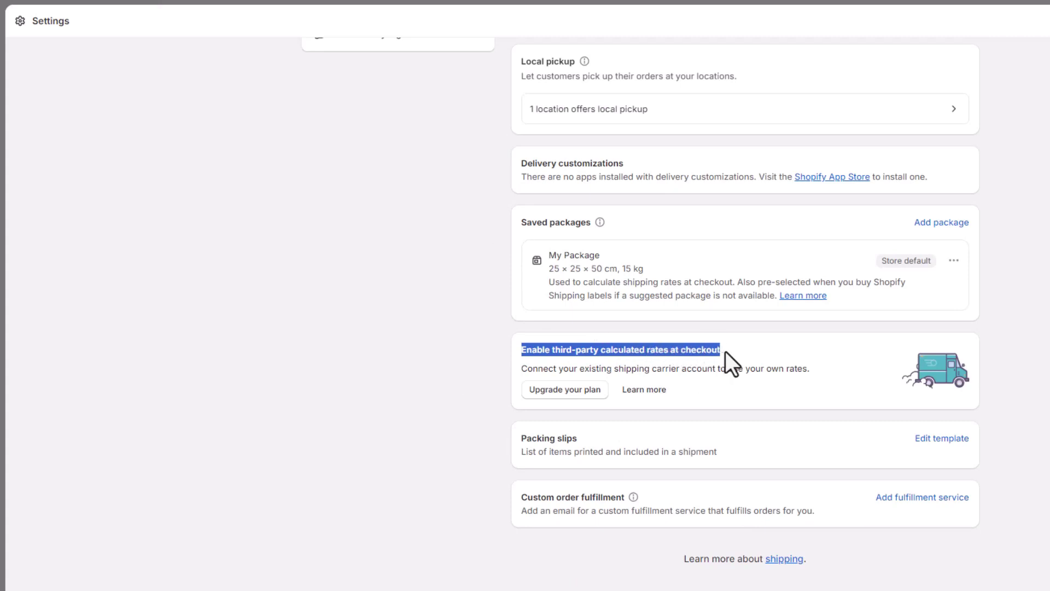
pyautogui.click(725, 351)
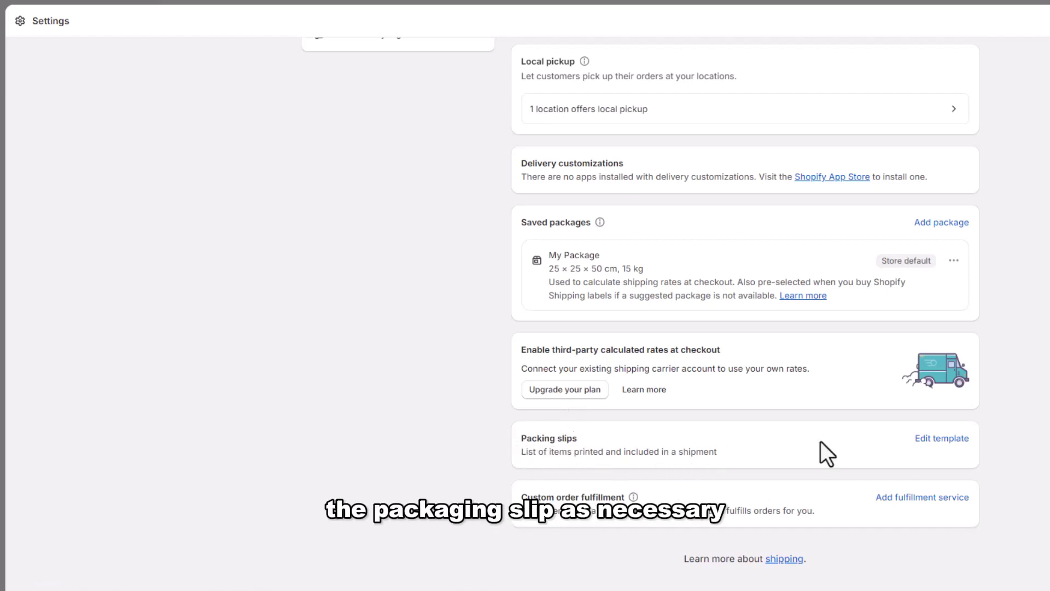
pyautogui.click(942, 438)
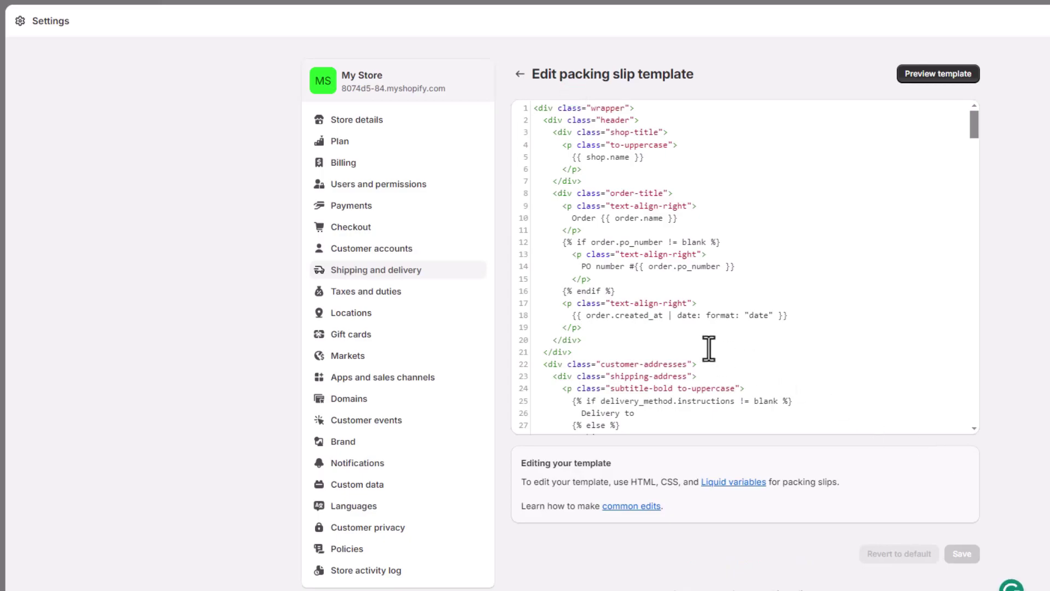
# Preview the sample packing slip, then leave the template editor
pyautogui.click(948, 73)
pyautogui.click(520, 75)
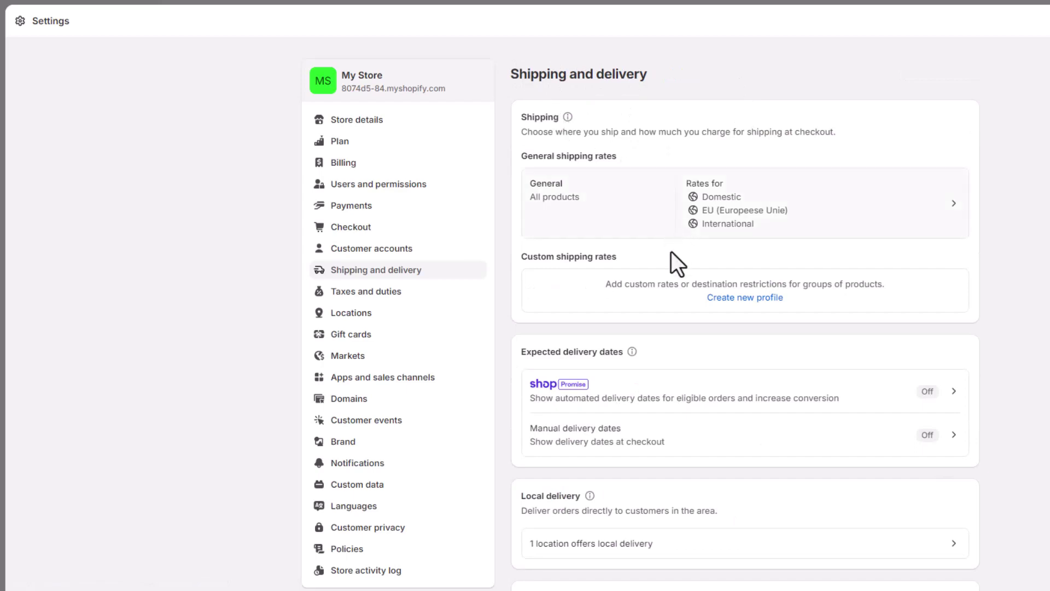
# Add and save a custom fulfillment service named '1st Product', entering its contact e-mail address
pyautogui.scroll(-7, 654, 272)
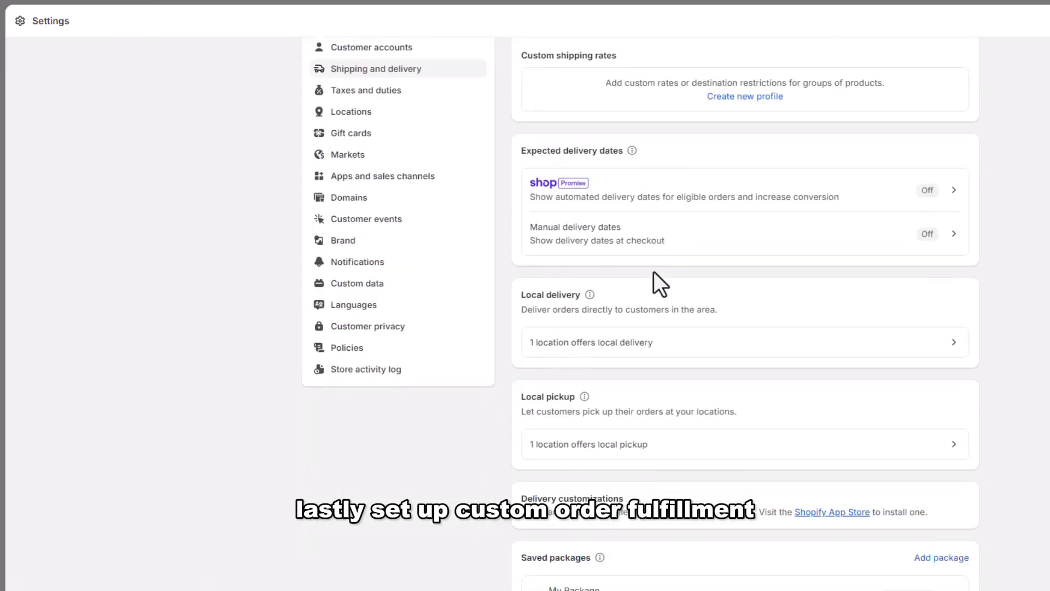
pyautogui.scroll(-4, 654, 274)
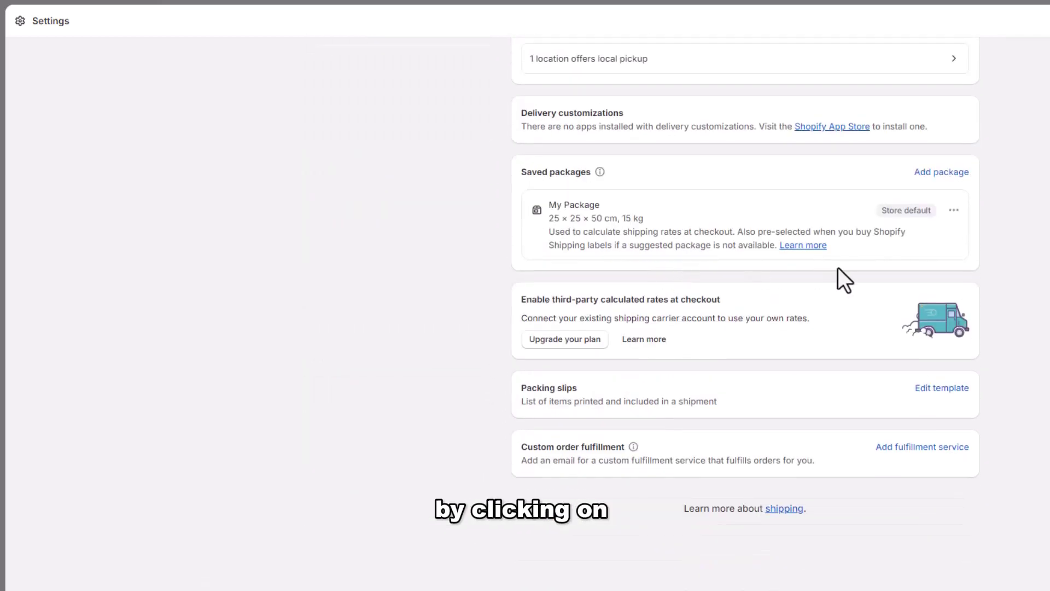
pyautogui.click(900, 447)
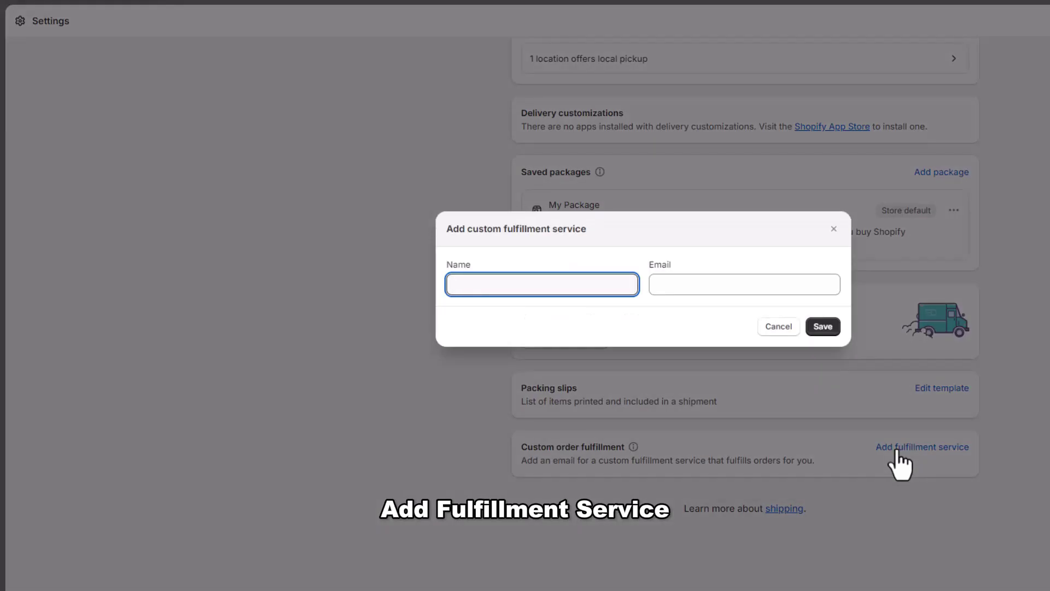
pyautogui.write('1st Product')
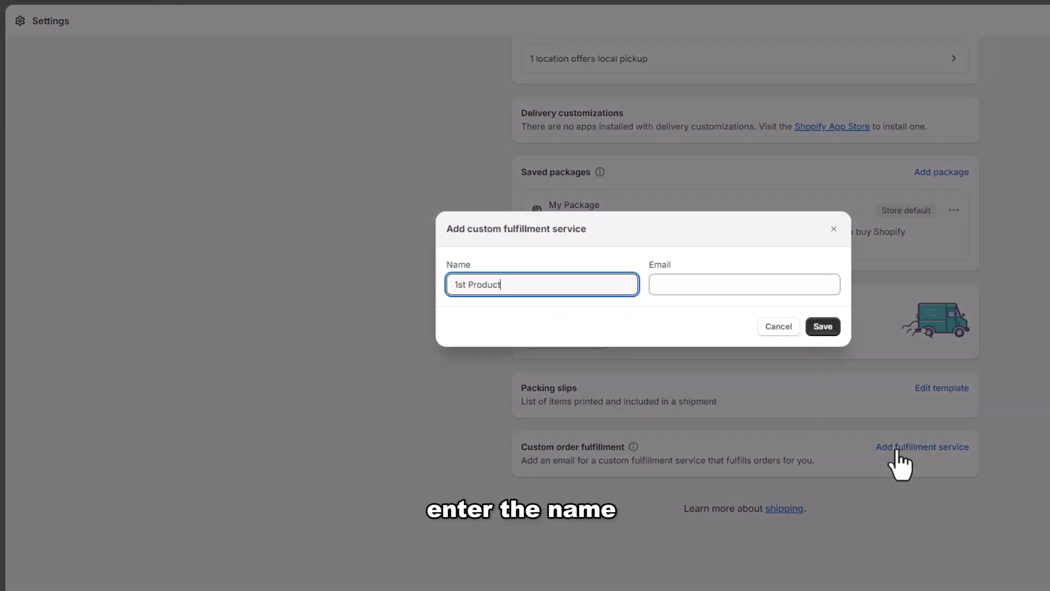
pyautogui.click(674, 284)
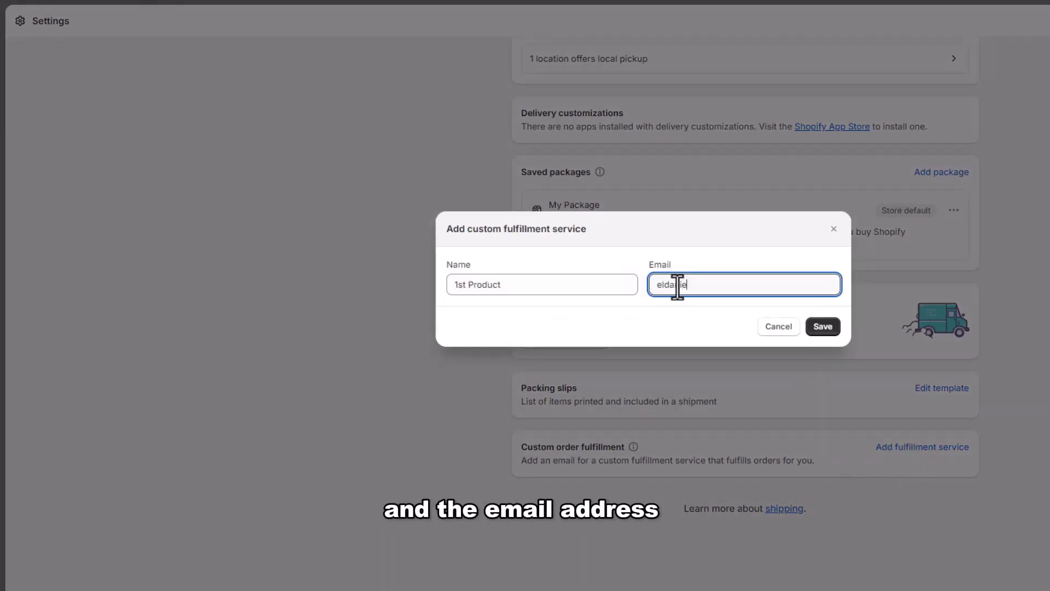
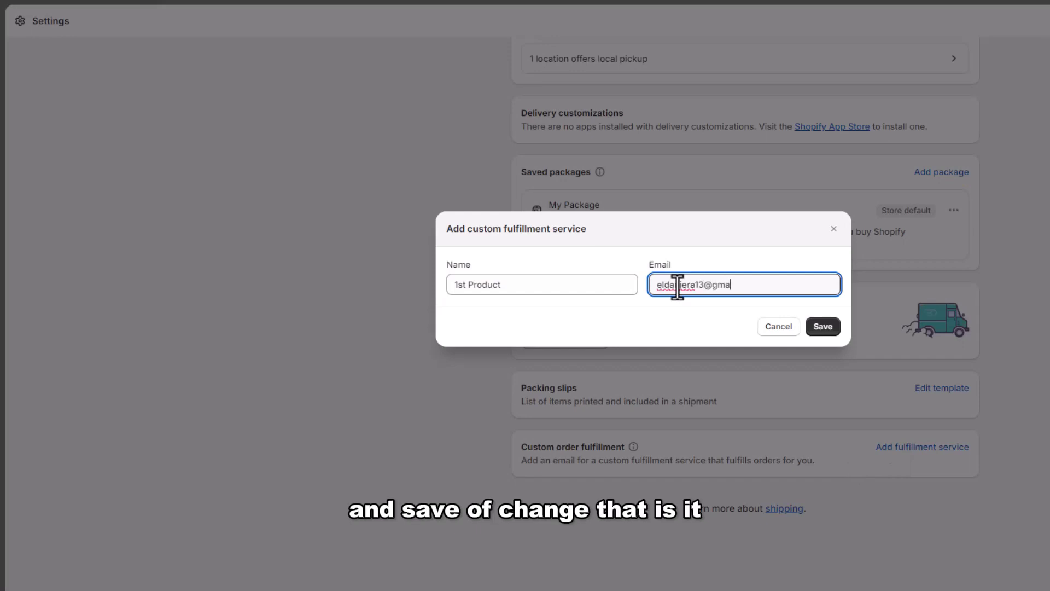
pyautogui.click(820, 327)
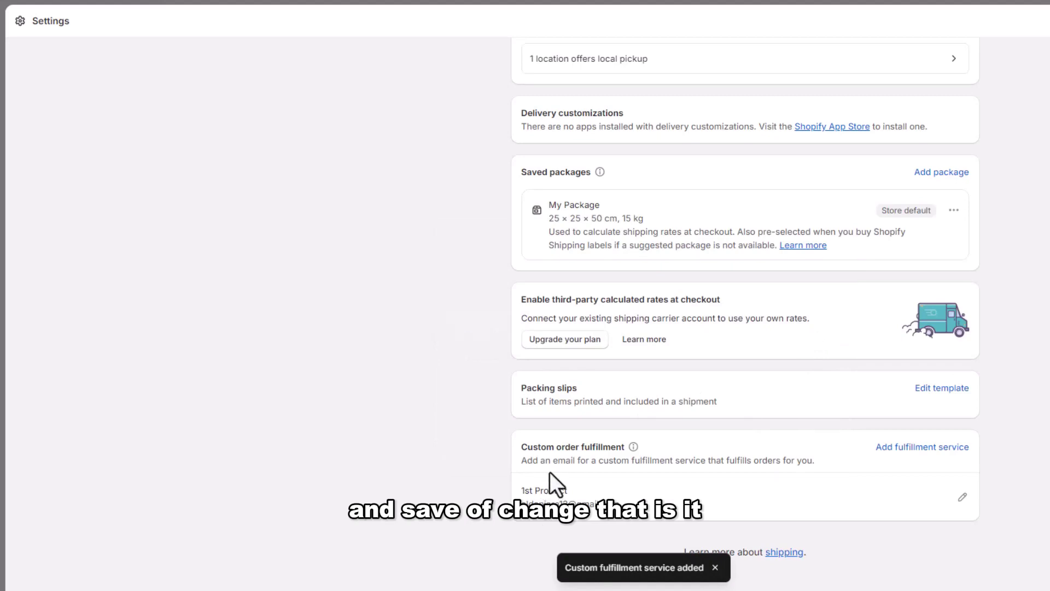
pyautogui.scroll(-1, 550, 472)
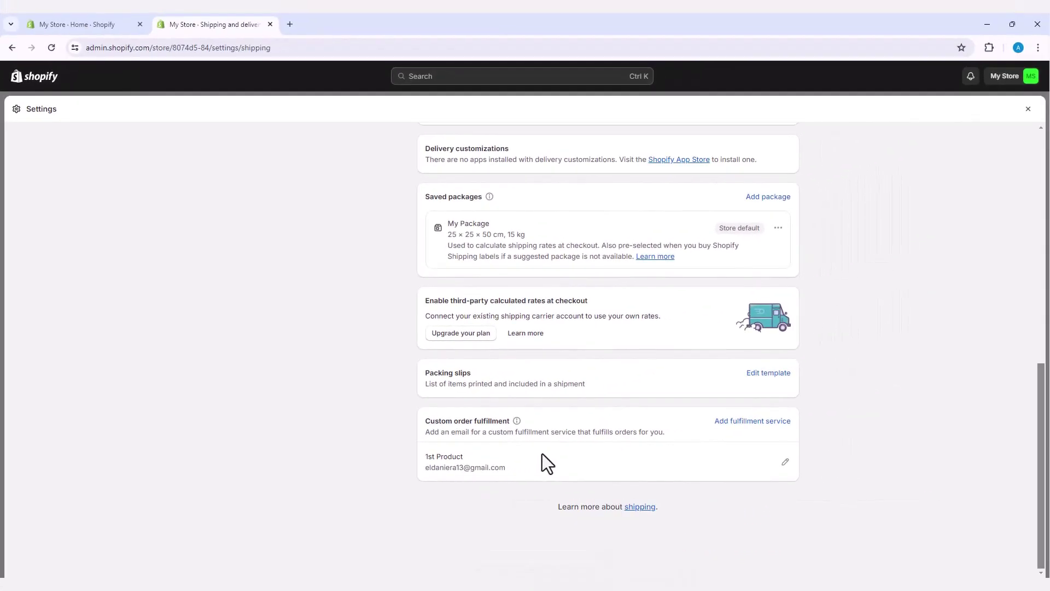
pyautogui.scroll(10, 595, 451)
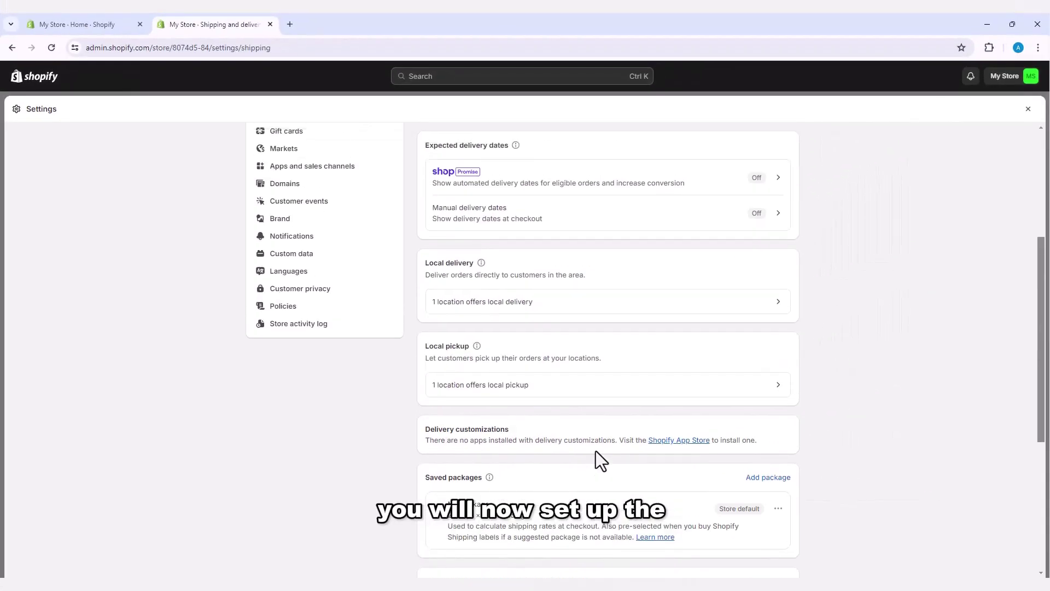